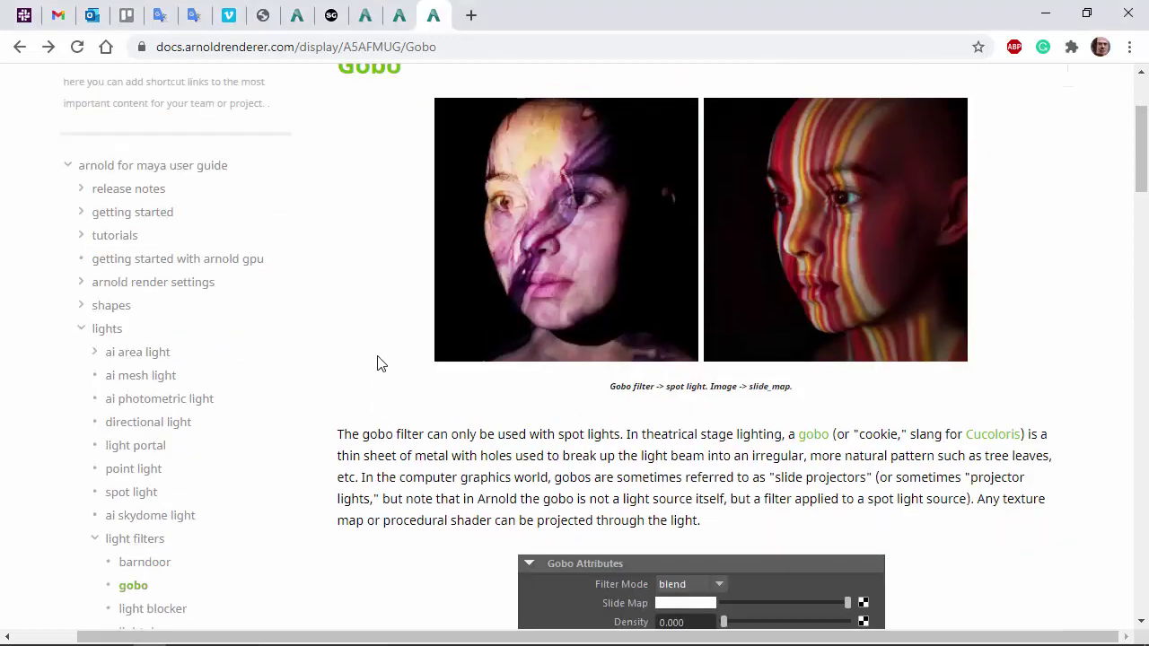
Step: Read the documentation passage on gobos used with spot lights on theatrical stages
scroll(377, 363, "up", 1)
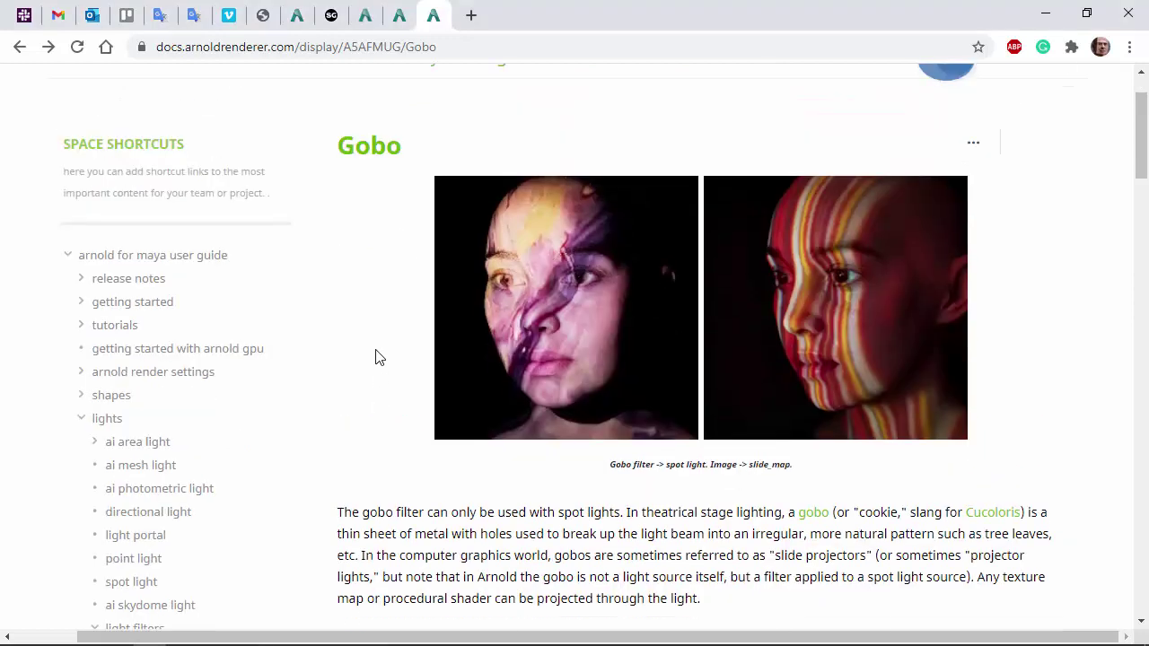
scroll(375, 357, "down", 3)
scroll(374, 347, "up", 1)
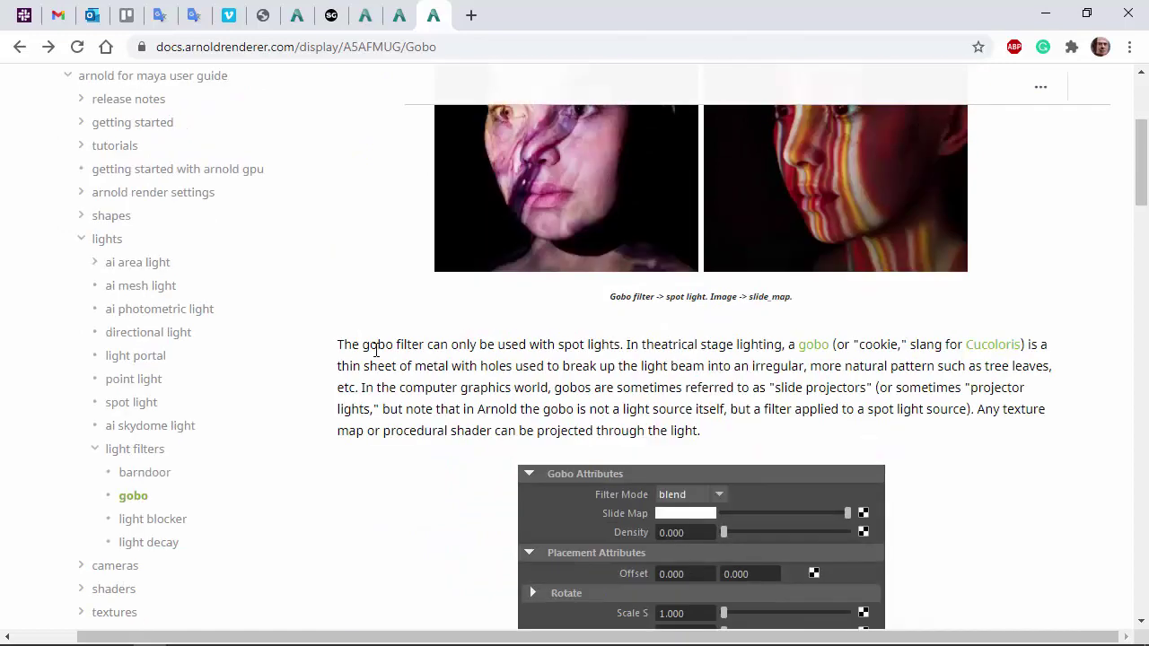
left_click_drag(370, 344, 745, 345)
left_click(622, 344)
left_click(793, 349)
Step: Check the Wikipedia gobo article, then note that a gobo is not a light source
left_click(809, 347)
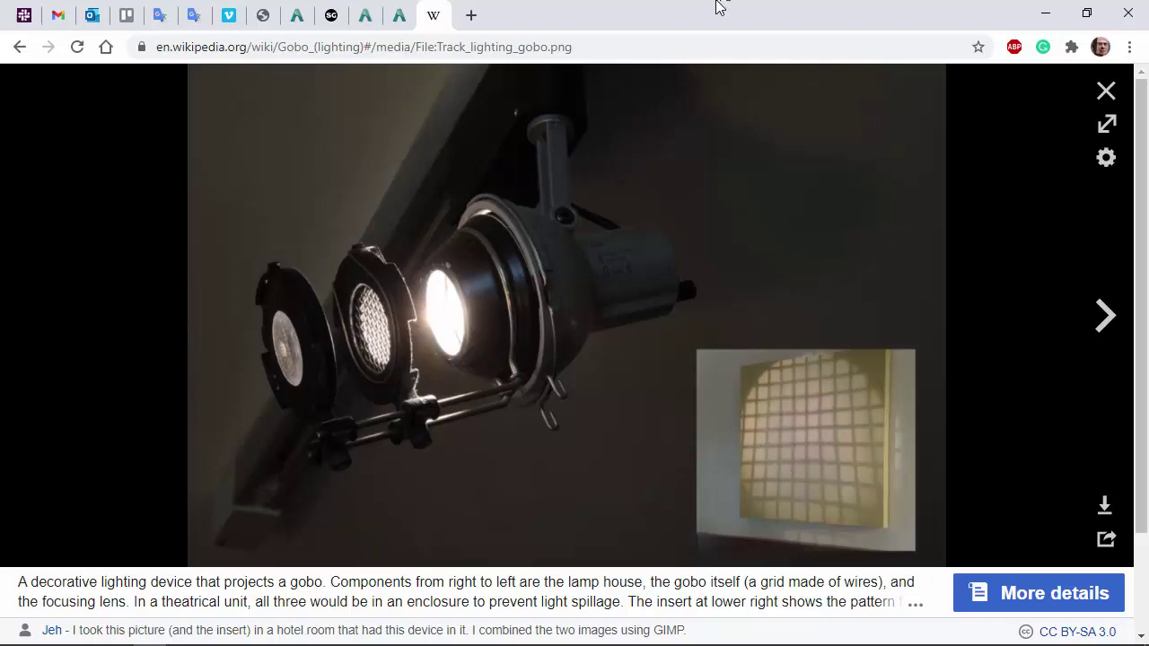
key("ctrl+w")
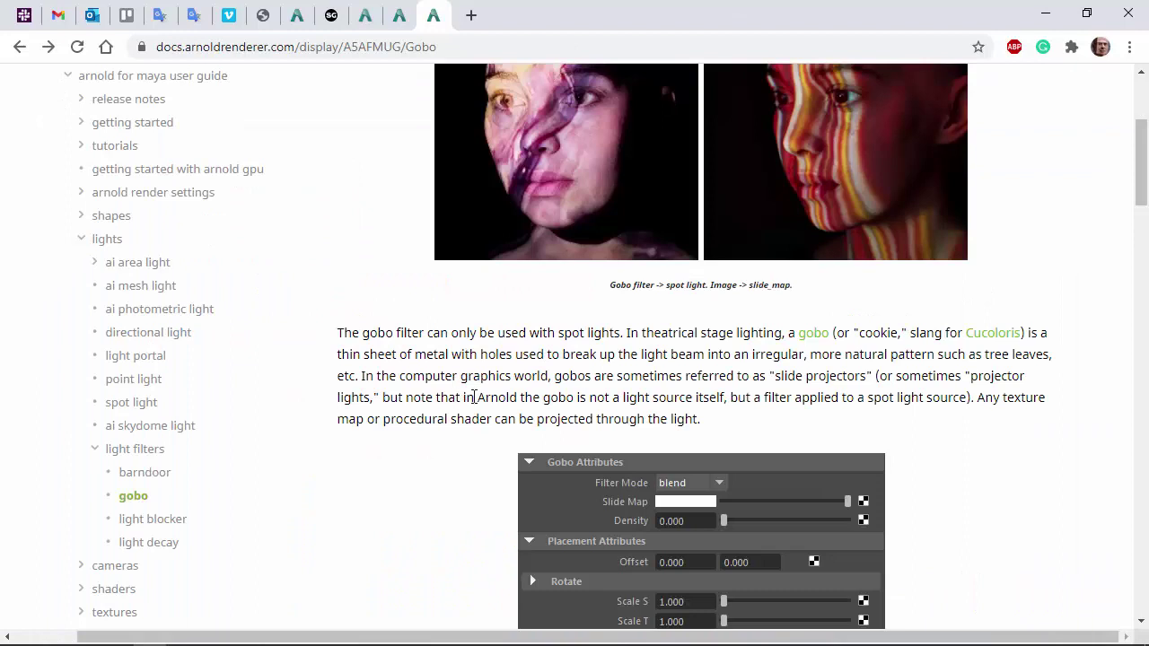
left_click_drag(467, 398, 953, 411)
left_click(724, 403)
left_click(933, 404)
Step: In Maya, attach a Gobo light filter (aiGobo9) to the green spotlight and show its attributes
scroll(1082, 357, "up", 2)
key("alt+Tab")
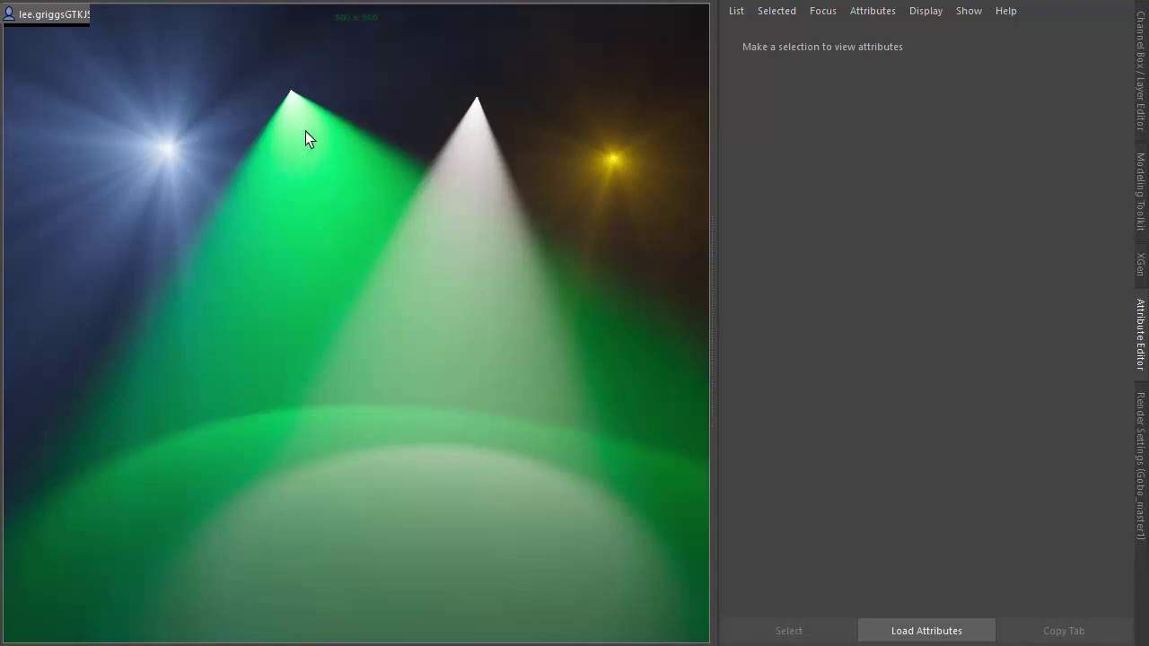
left_click(293, 104)
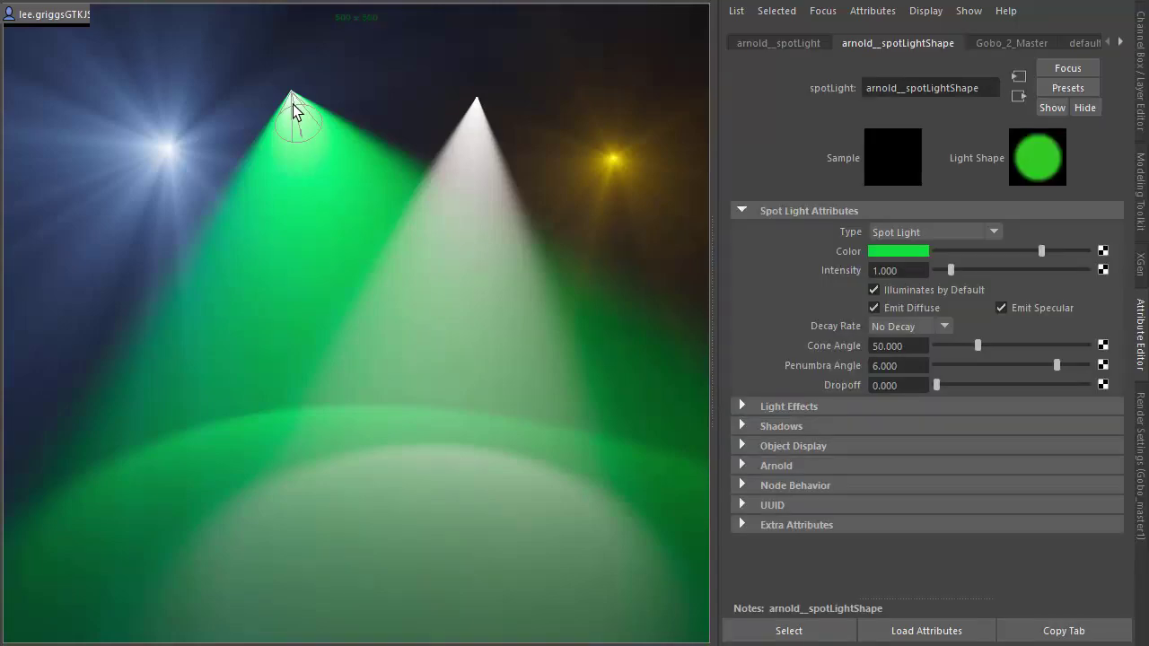
left_click(779, 466)
scroll(781, 350, "down", 5)
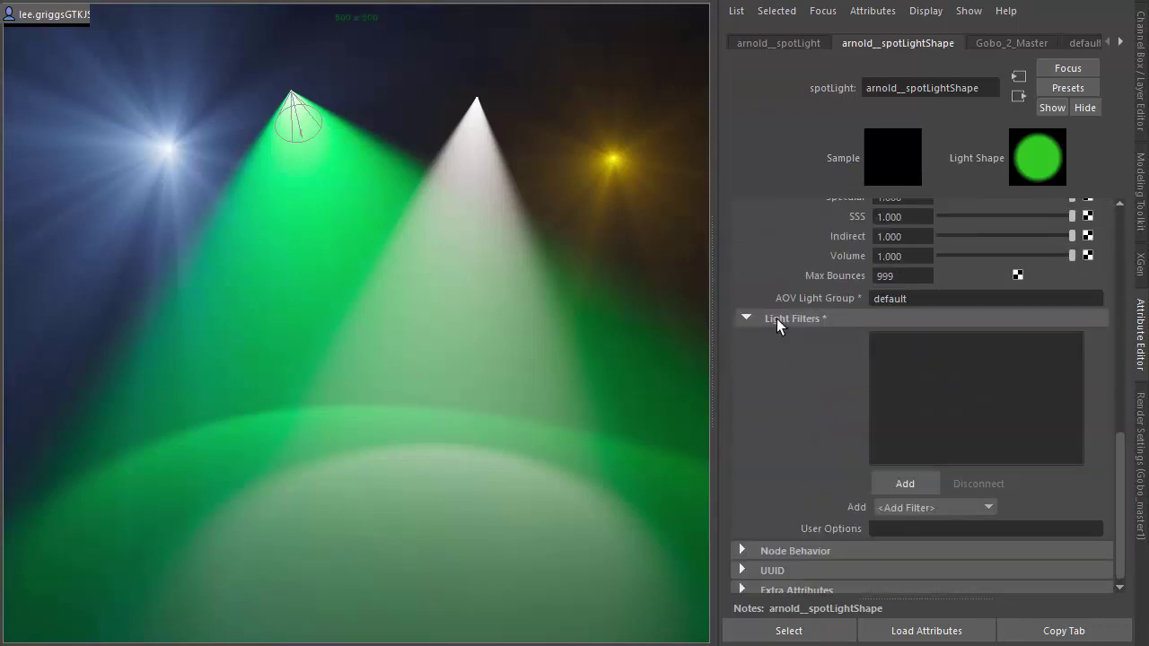
left_click(902, 491)
left_click(498, 270)
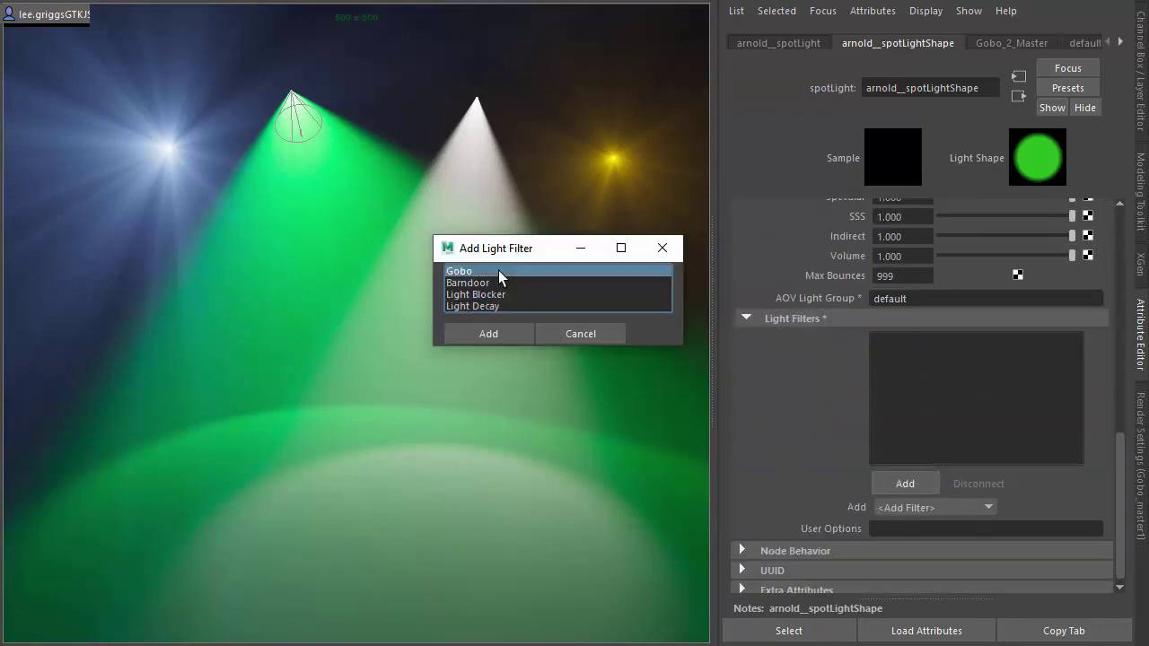
left_click(512, 336)
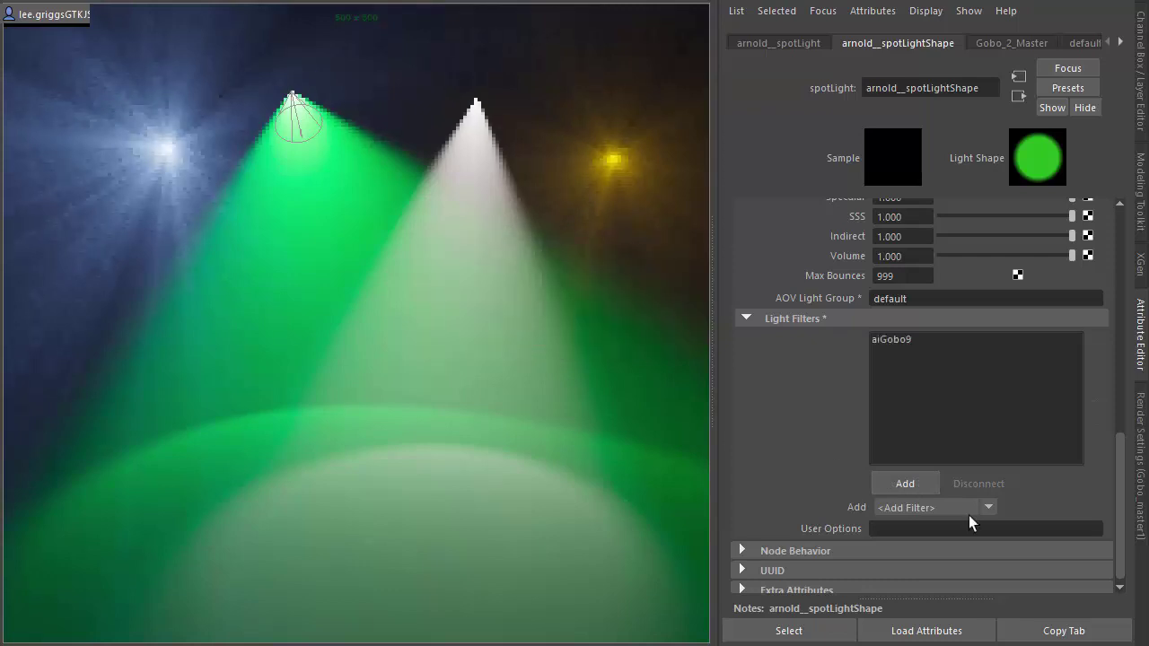
left_click(902, 336)
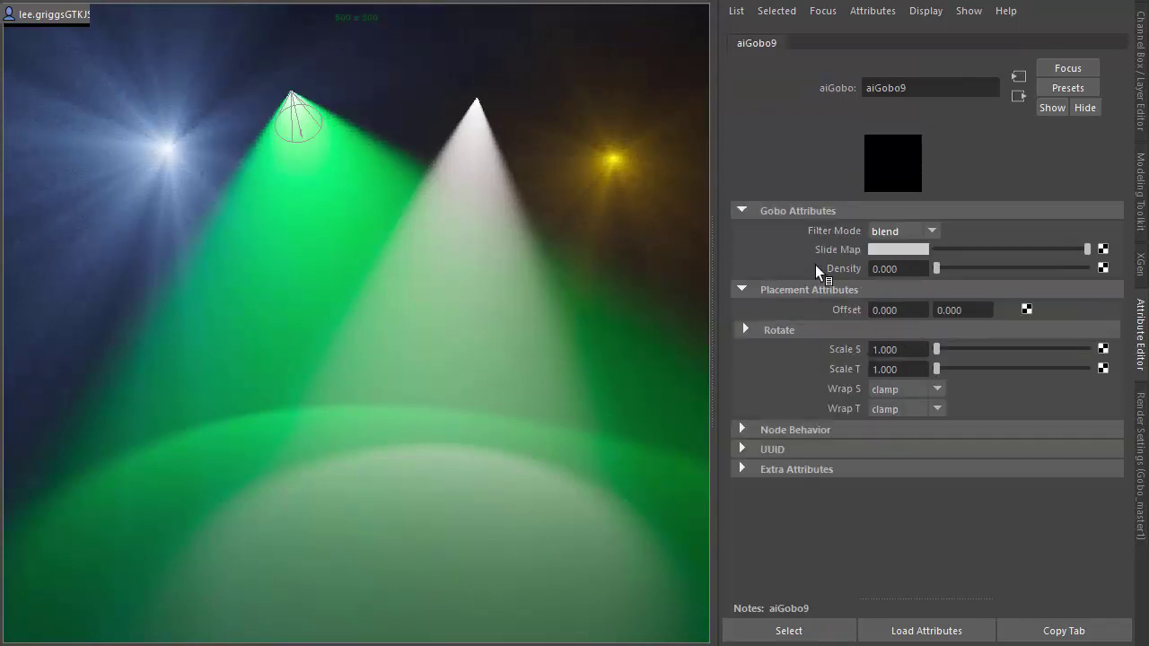
Step: Connect an aiImage of arnold black.jpg as aiGobo9's Slide Map and return to the gobo
left_click(1103, 249)
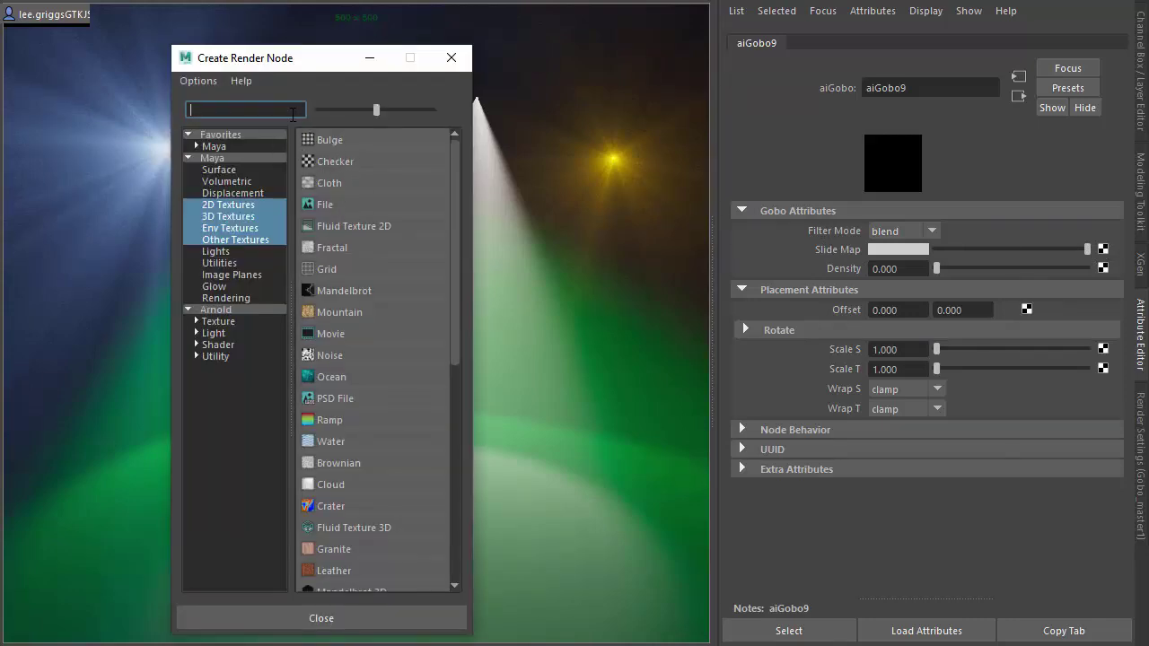
type("iIma")
type("ge")
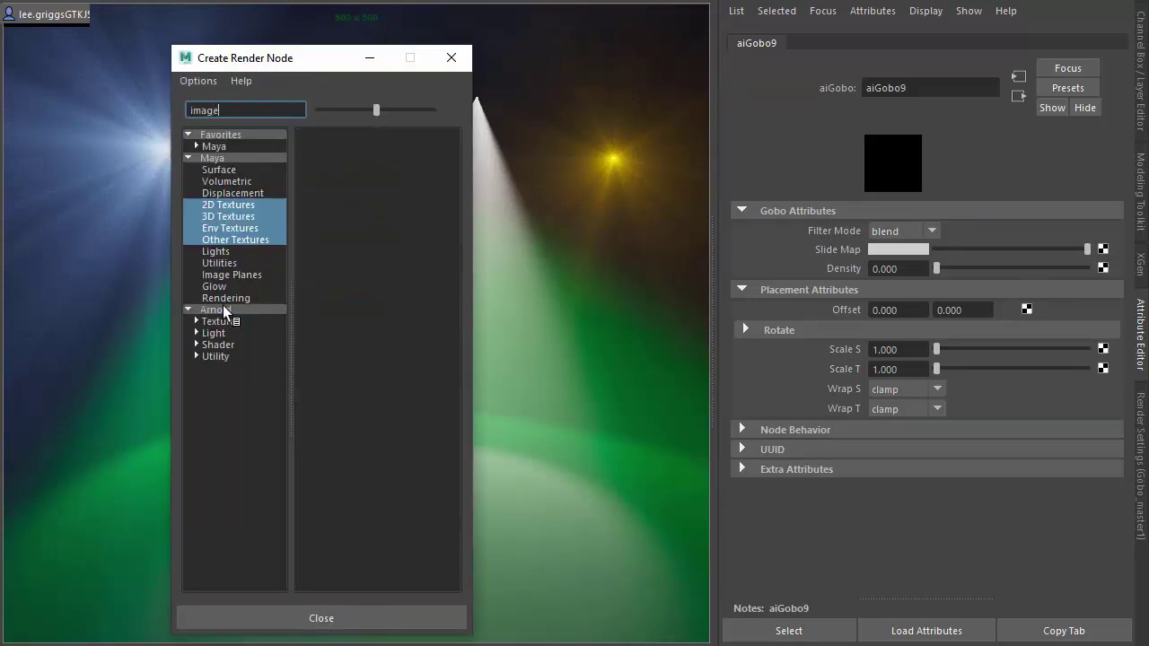
left_click(226, 309)
left_click(330, 136)
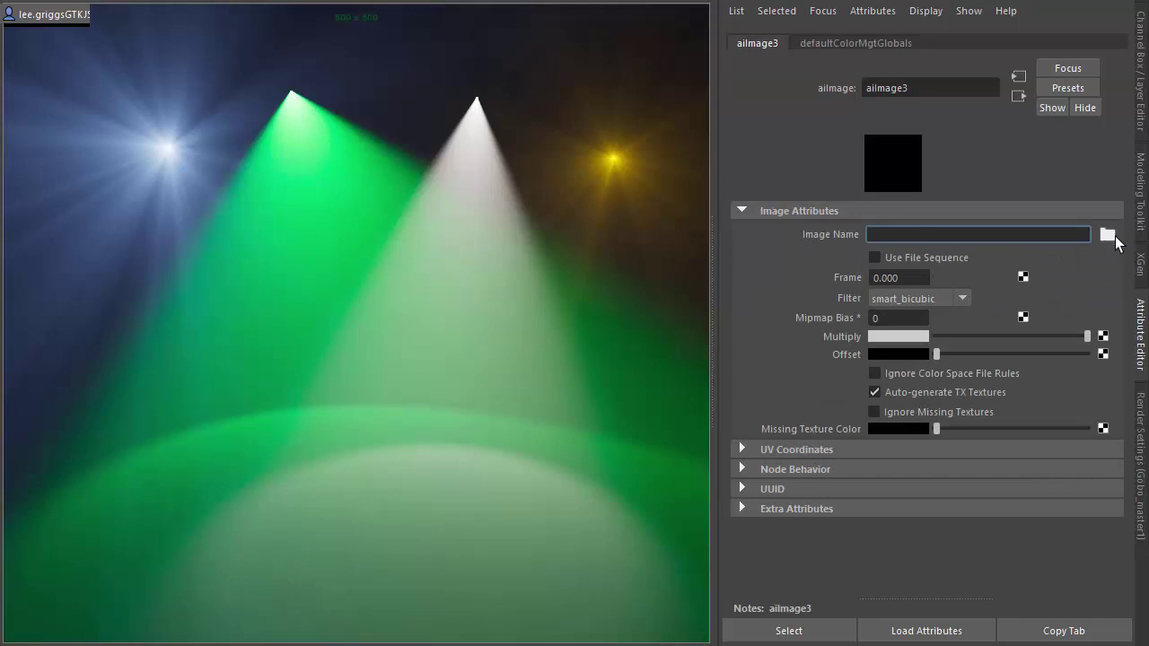
left_click(1108, 234)
double_click(427, 157)
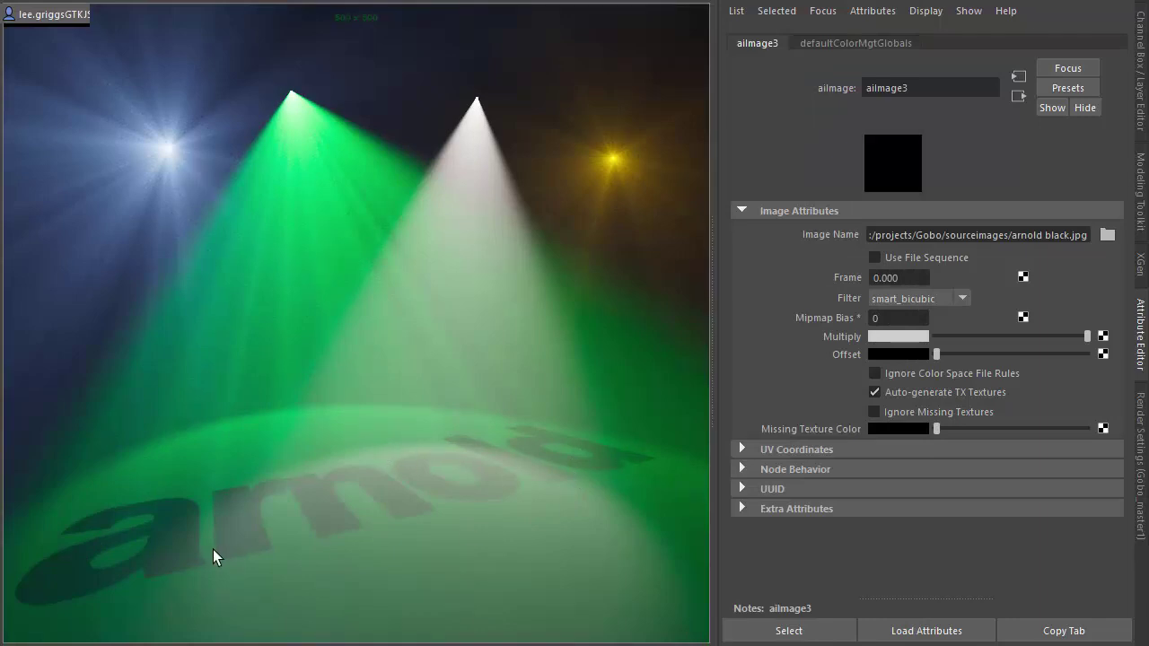
left_click(1012, 94)
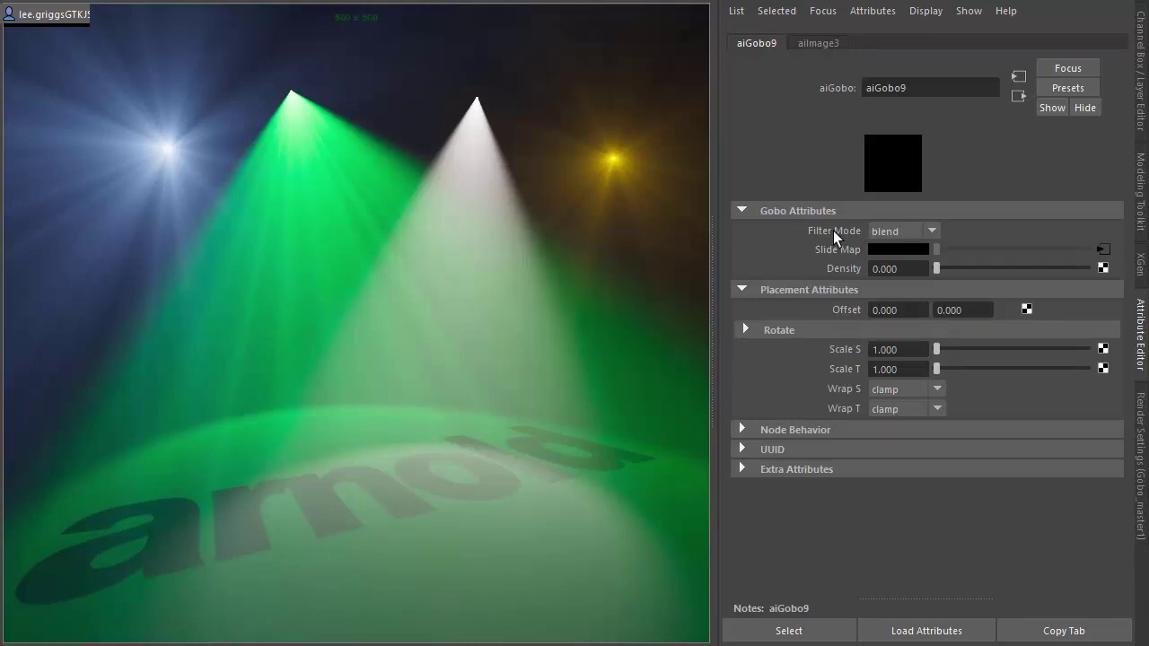
Step: Try the gobo's replace and add filter modes
left_click(903, 230)
left_click(903, 230)
left_click(908, 232)
left_click(901, 268)
left_click(896, 229)
left_click(902, 285)
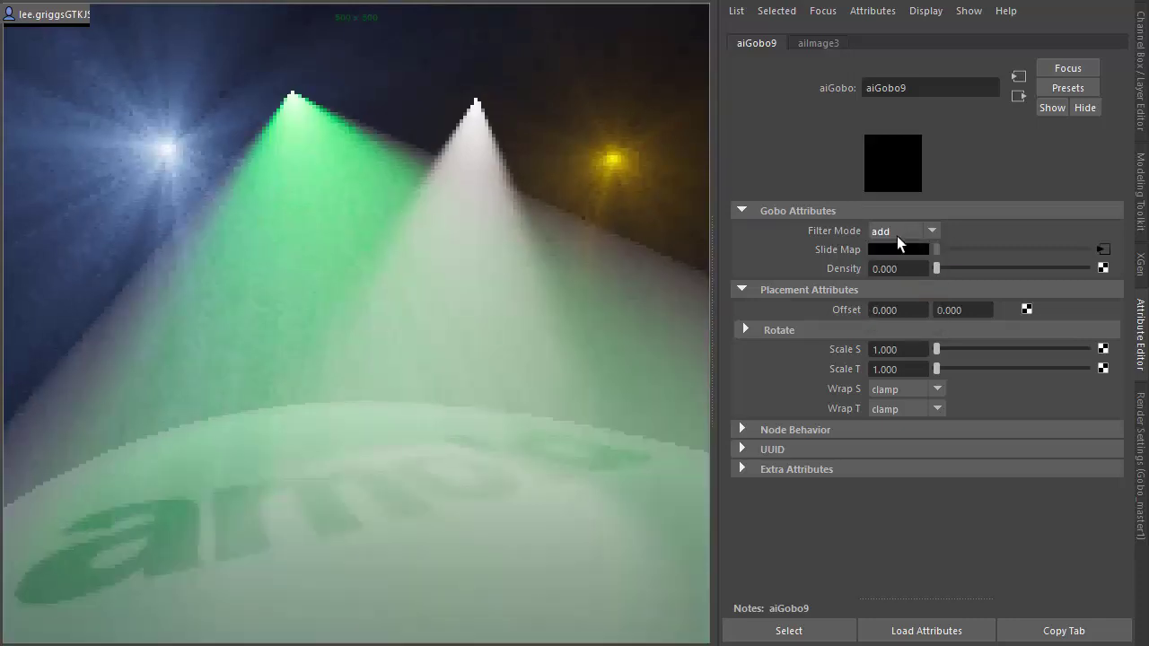
Step: Try sub and mix filter modes, return to blend, and select the white spotlight
left_click(896, 232)
left_click(890, 304)
left_click(895, 232)
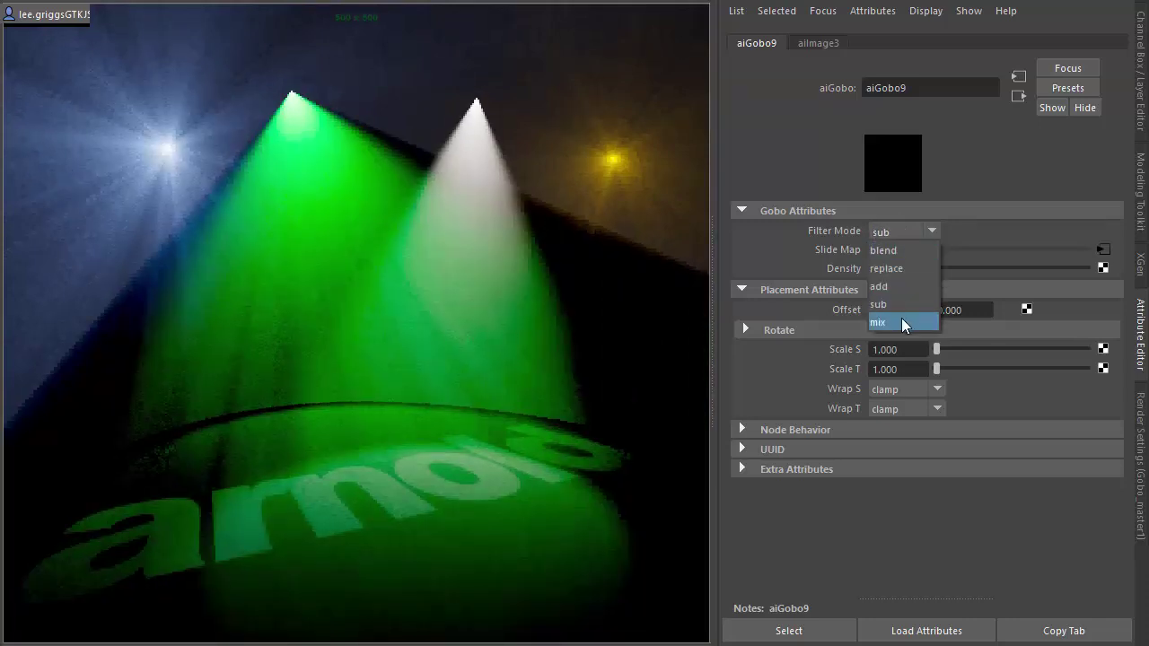
left_click(902, 320)
left_click(904, 228)
left_click(886, 249)
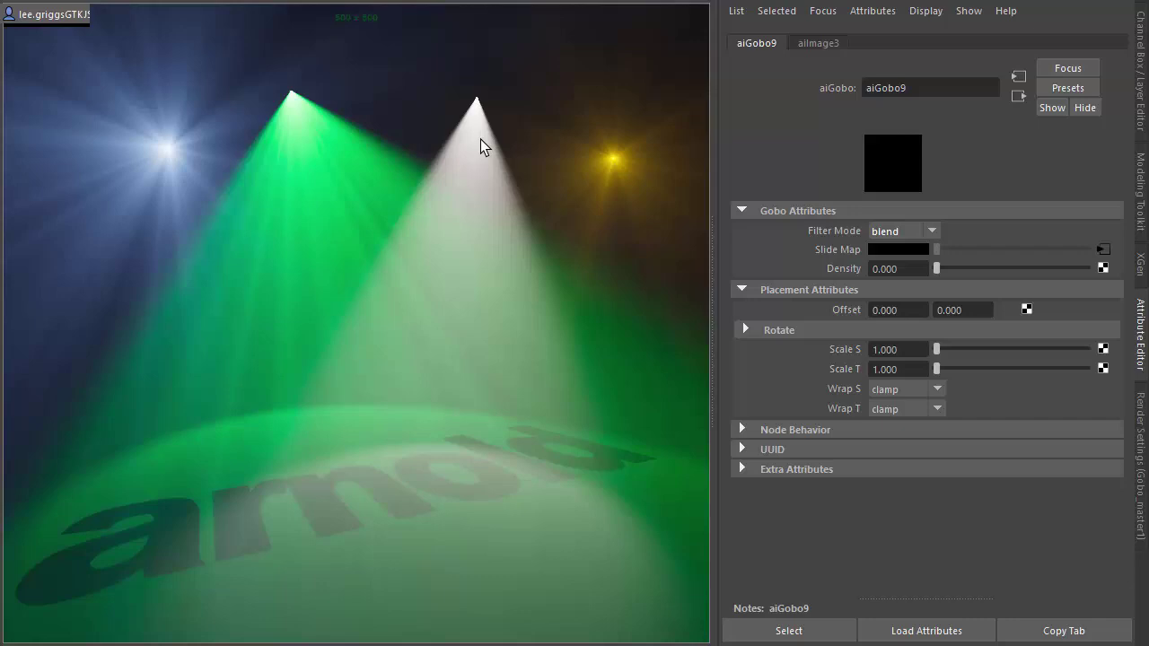
left_click(478, 101)
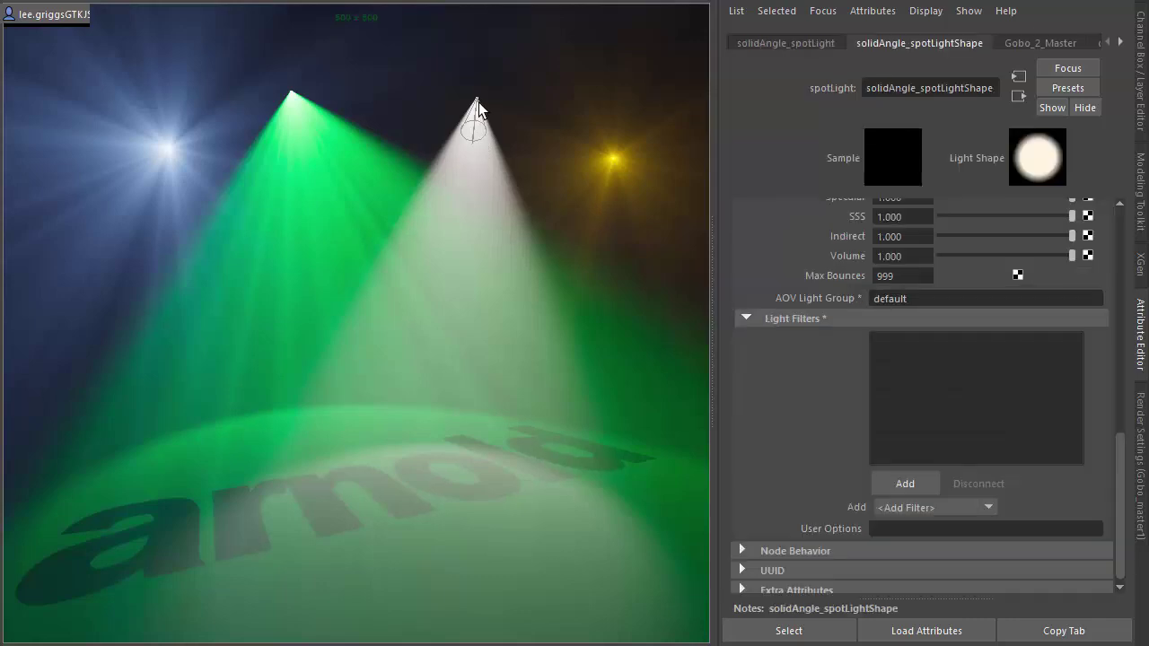
Step: Add a Gobo light filter (aiGobo10) to the white spotlight and show its settings
left_click(898, 483)
double_click(497, 271)
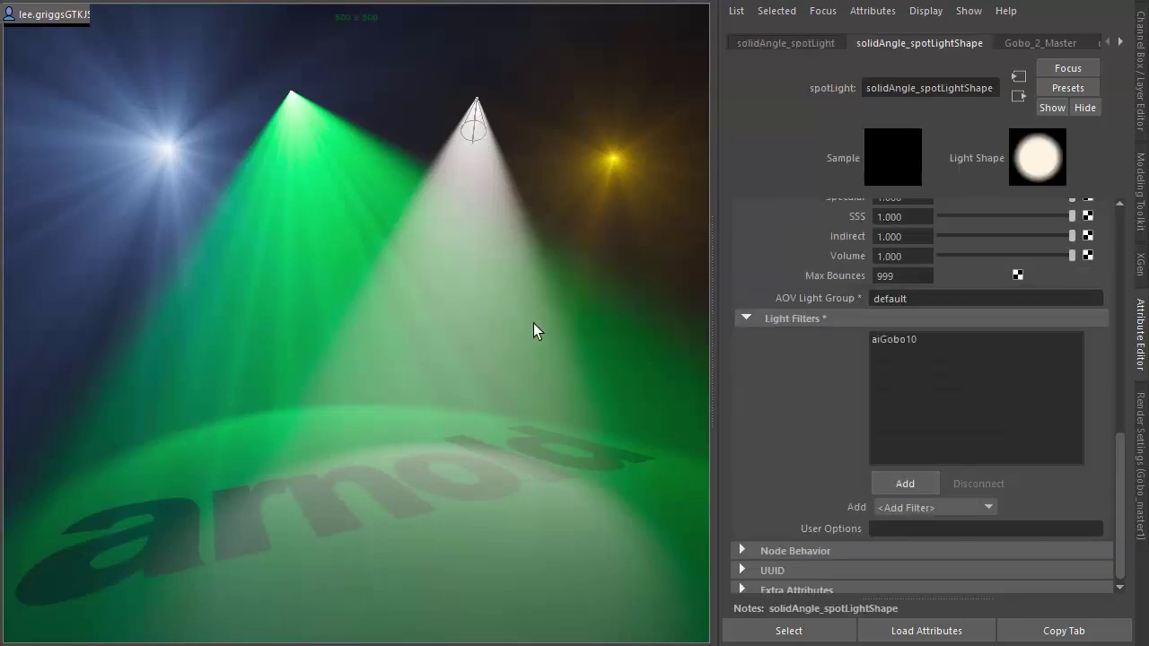
double_click(910, 339)
Step: Connect a Fractal texture as the Slide Map with Threshold 0.361 and Ratio 0.205
left_click(1099, 249)
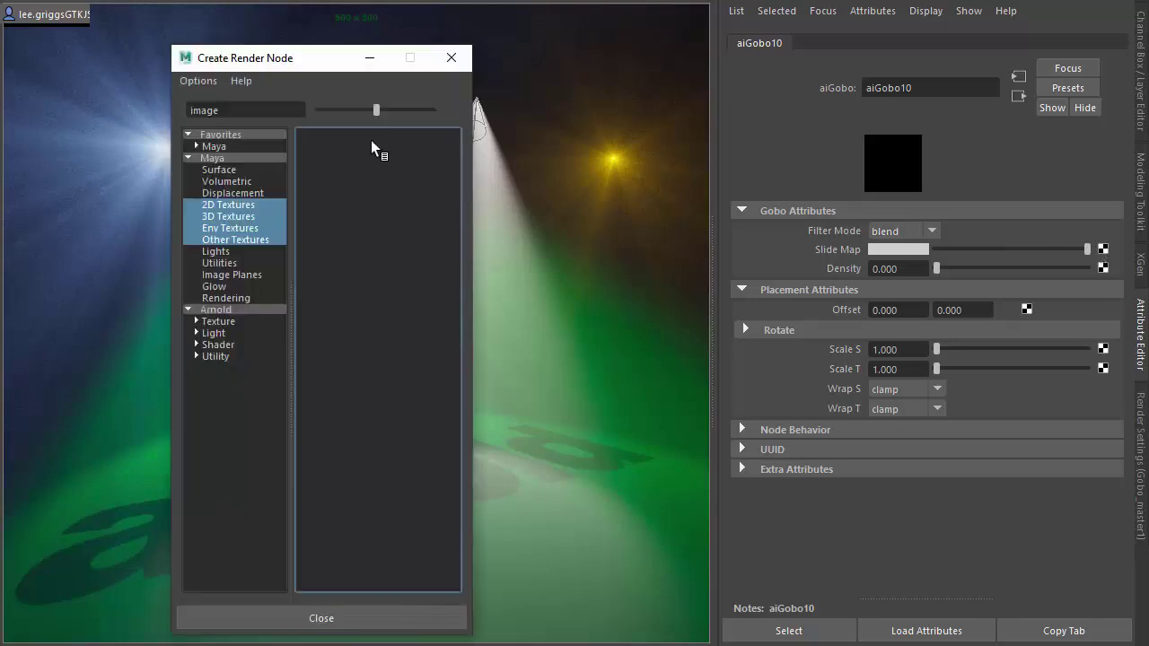
double_click(276, 110)
type("fra")
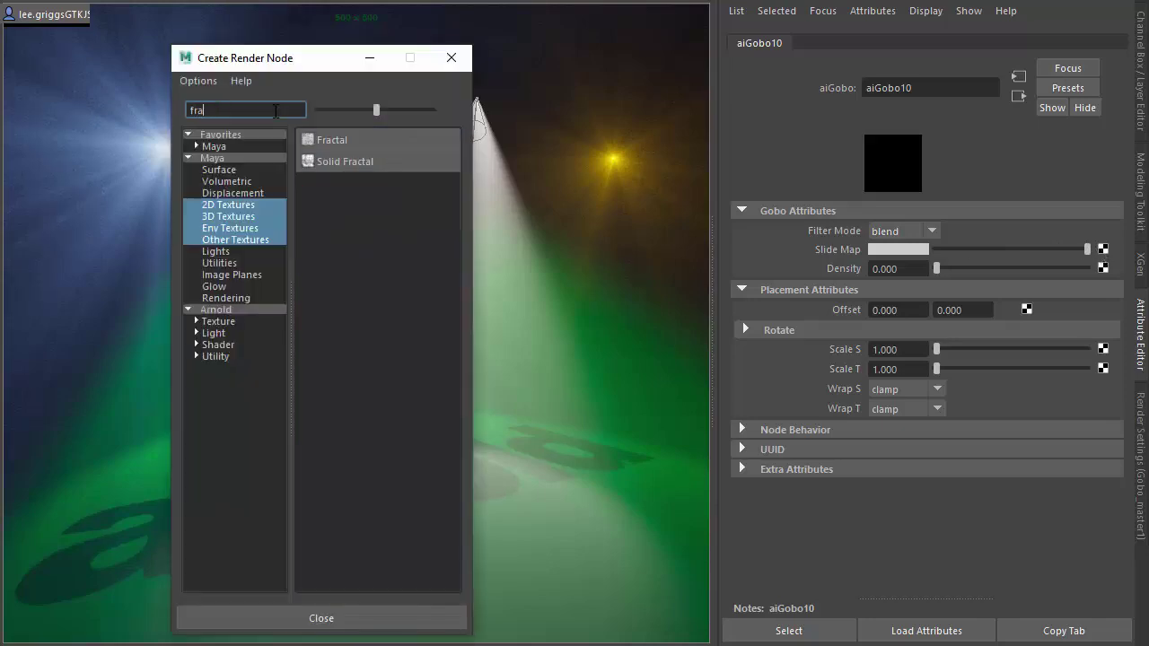
left_click(344, 139)
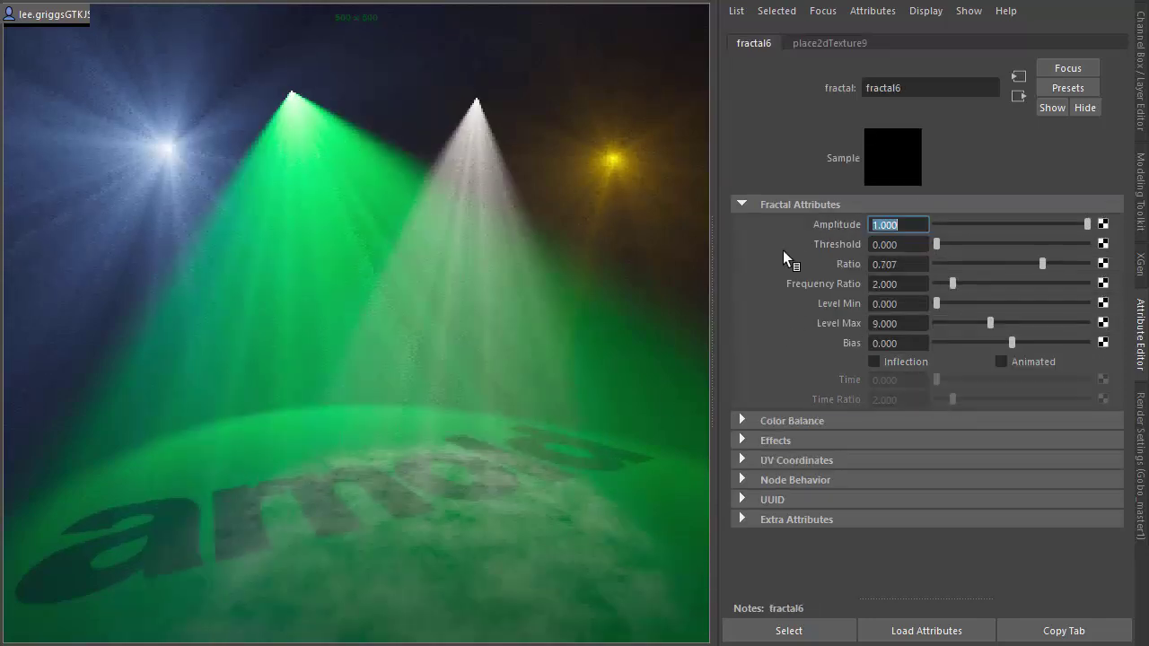
left_click_drag(938, 243, 990, 244)
left_click(967, 263)
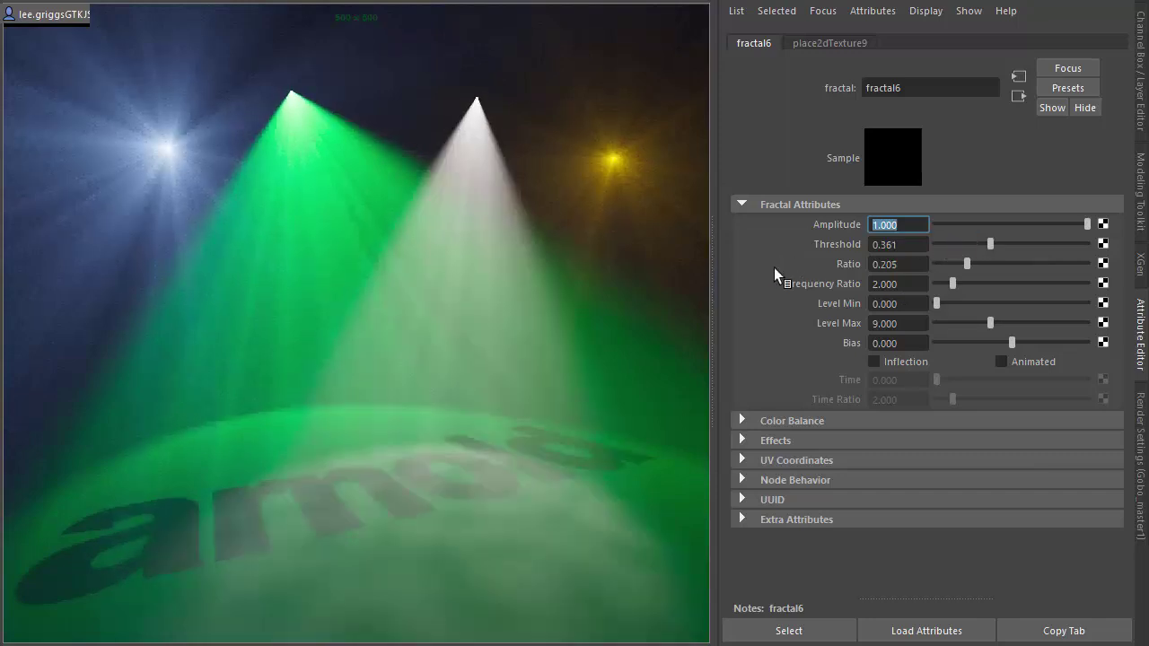
Step: In the wood-floor scene, lower the gobo light and load Gobo-window.jpg as aiGobo1's slide via aiImage
key("alt+Tab")
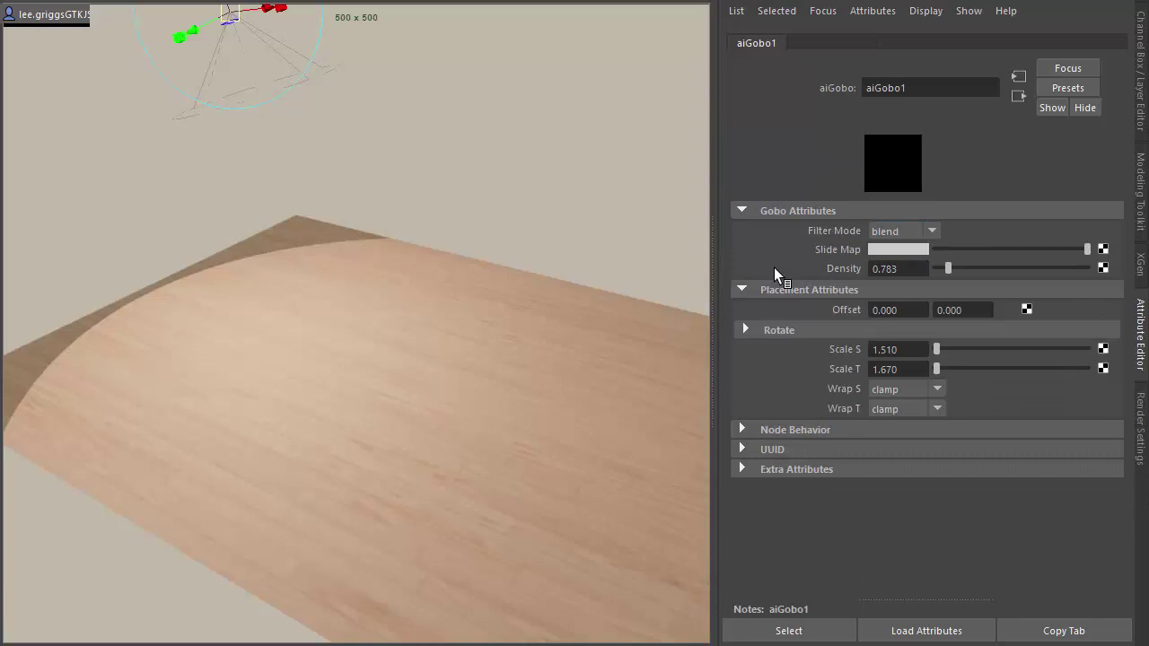
left_click_drag(238, 19, 236, 41)
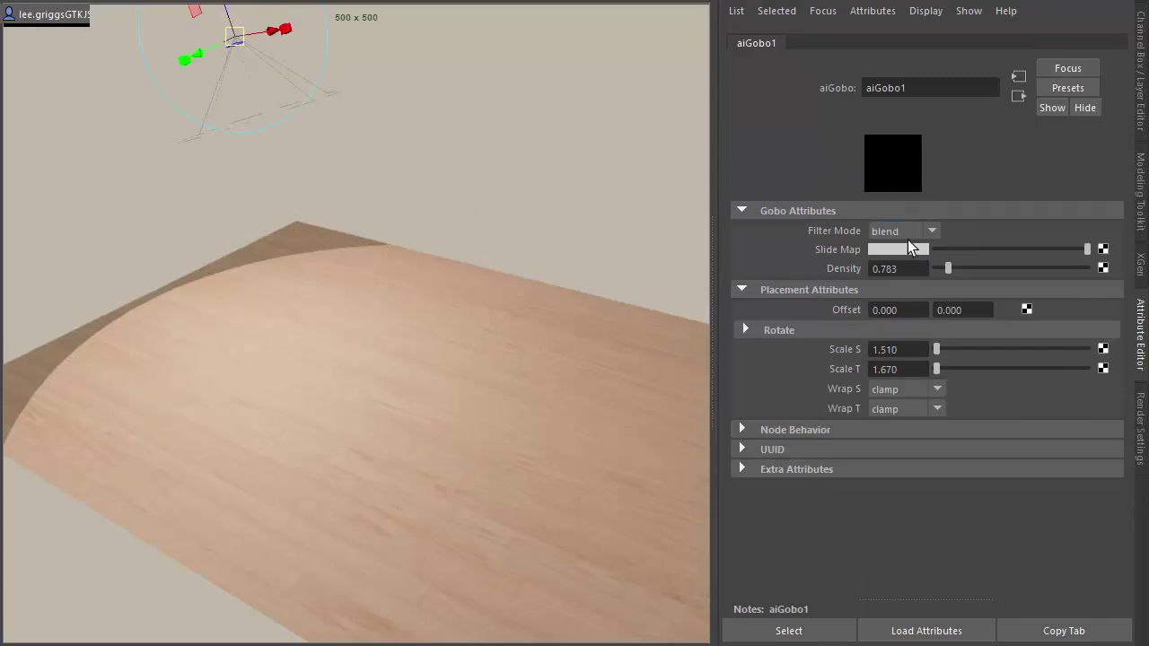
left_click(1103, 250)
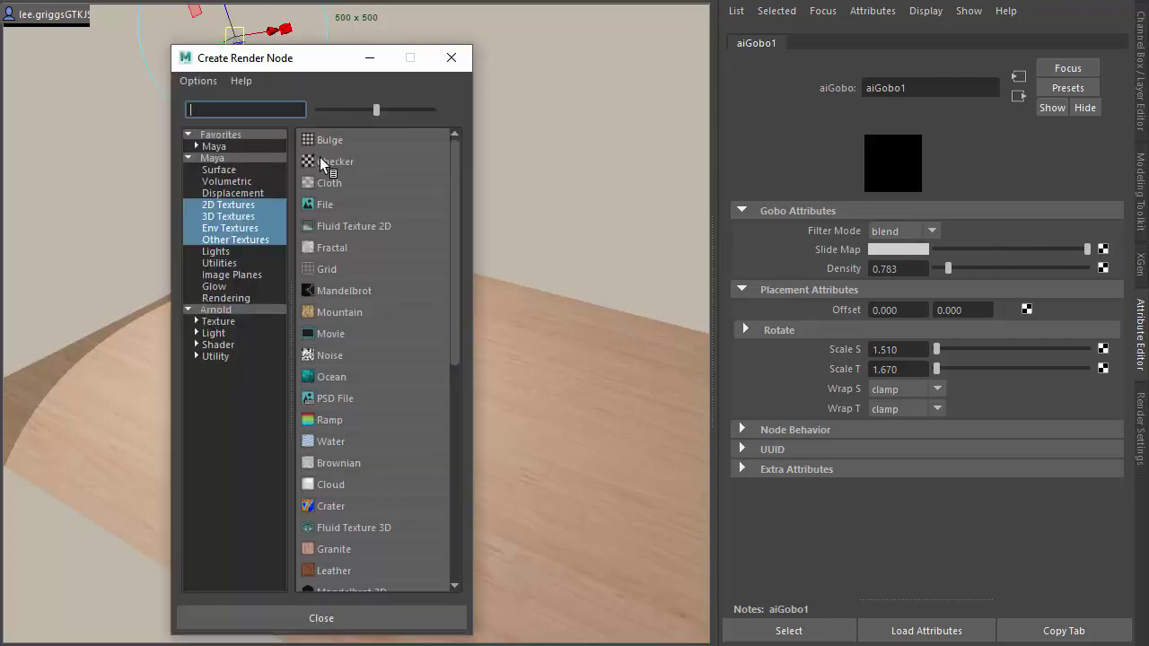
type("imag")
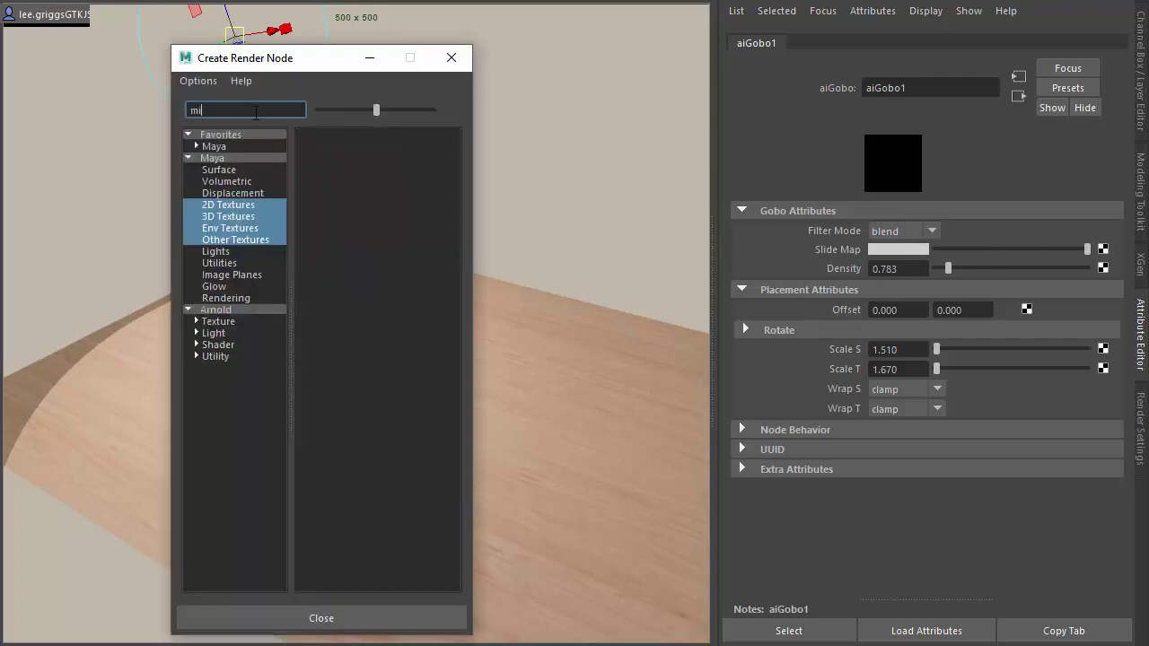
left_click(250, 309)
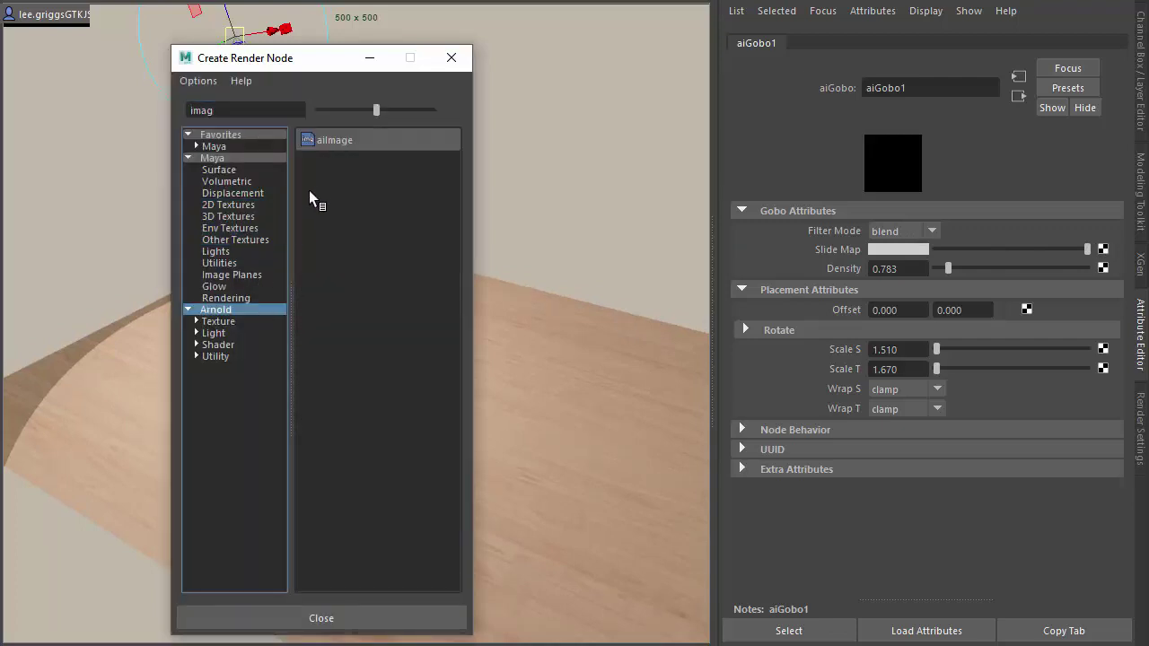
left_click(325, 141)
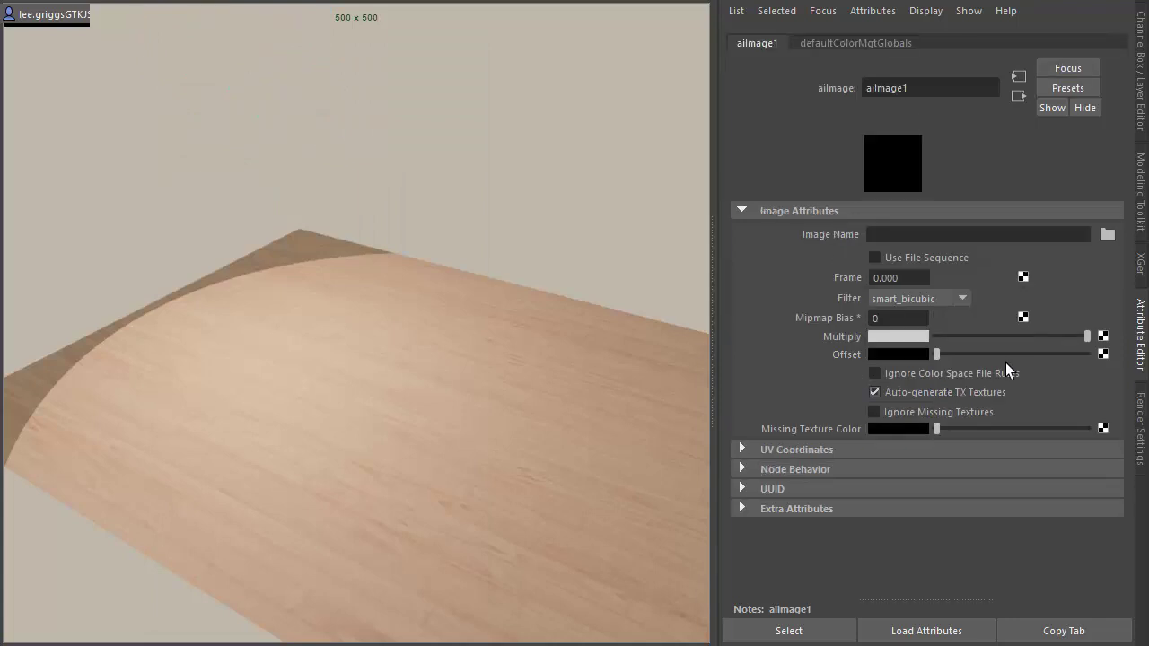
left_click(1107, 234)
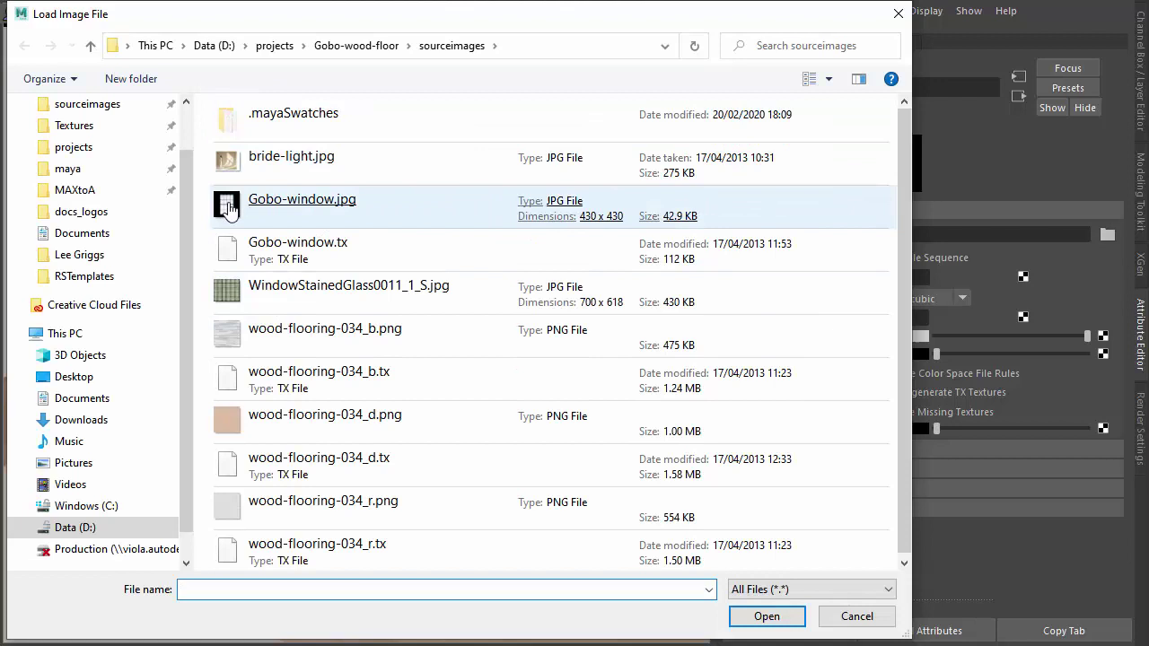
double_click(228, 207)
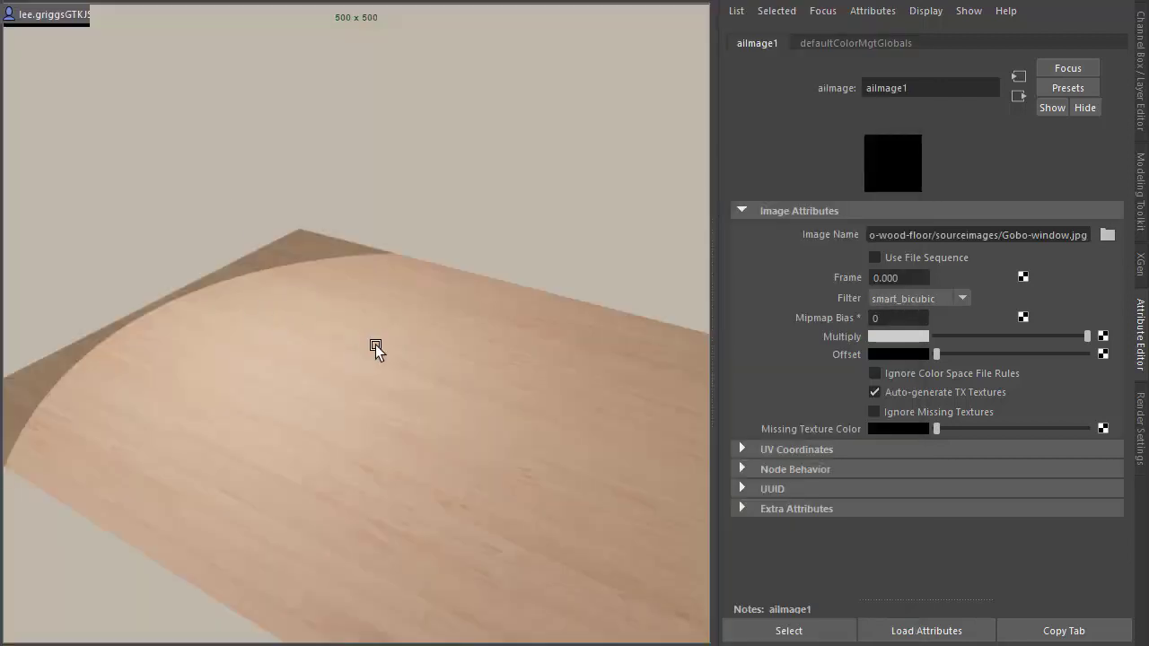
left_click(1018, 95)
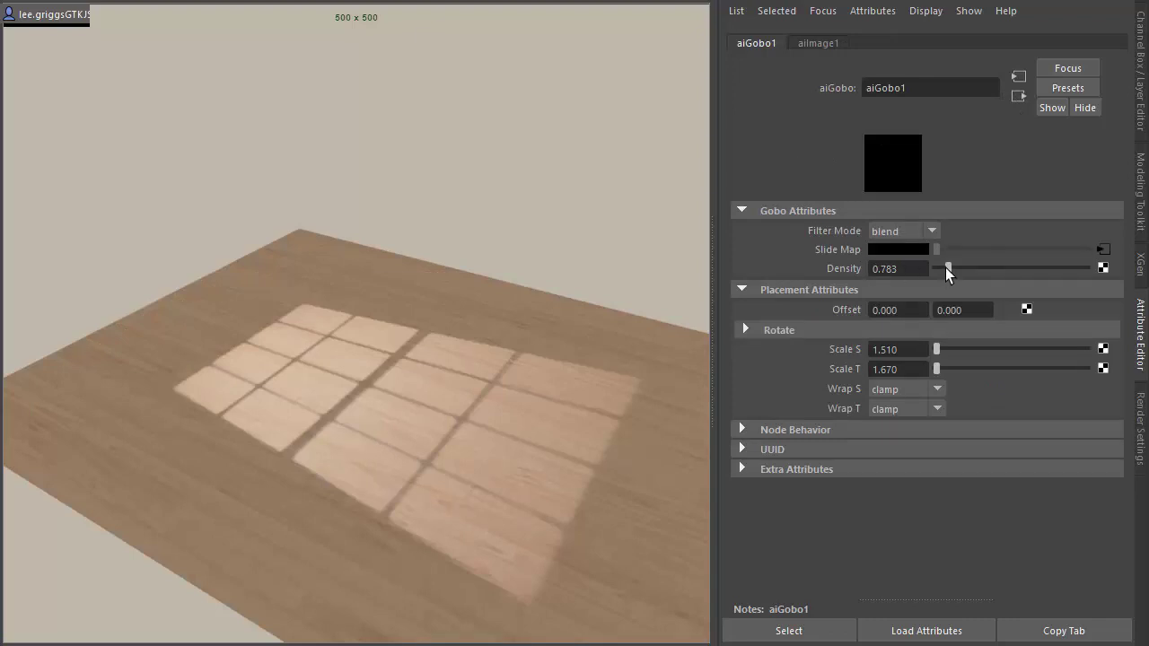
Step: Set aiGobo1 Density 0.723, Offset -0.04/-0.01 and Scale 1.21 × 1.53
left_click_drag(945, 268, 946, 268)
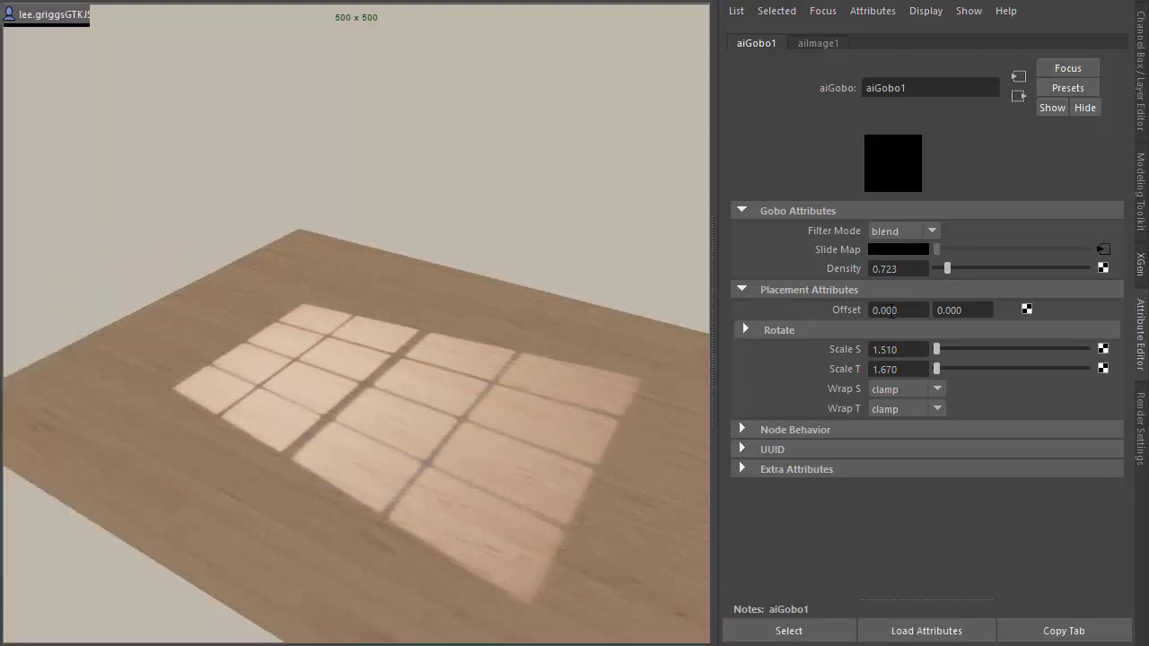
left_click_drag(889, 311, 938, 311, "ctrl")
left_click_drag(893, 357, 875, 372, "ctrl")
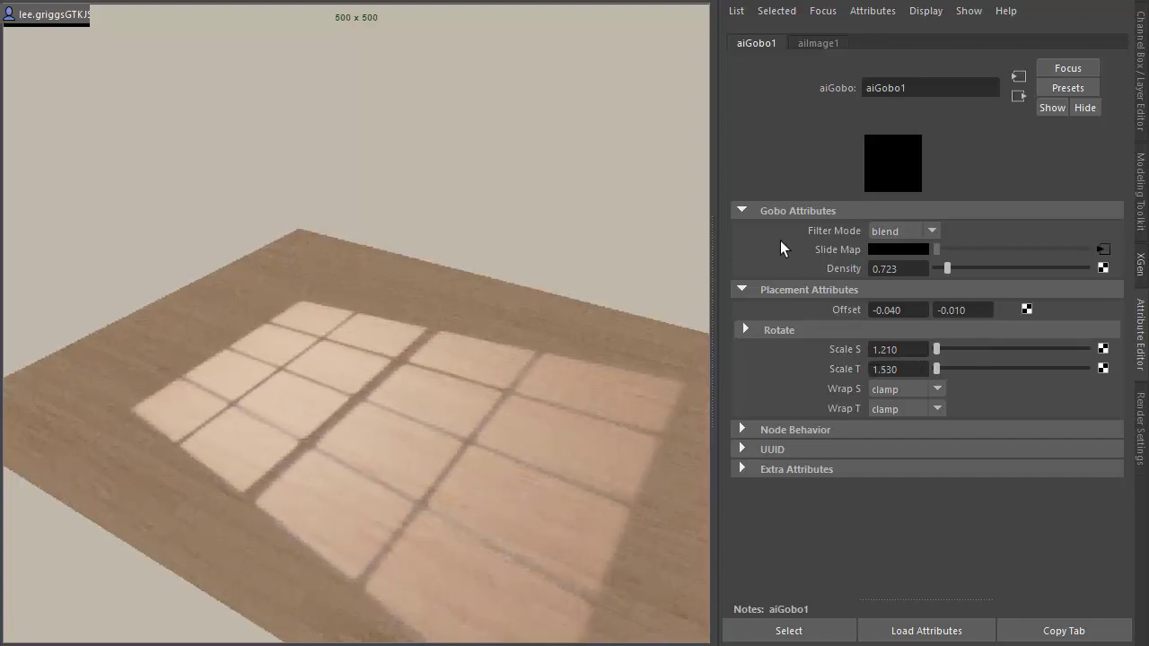
key("alt+Tab")
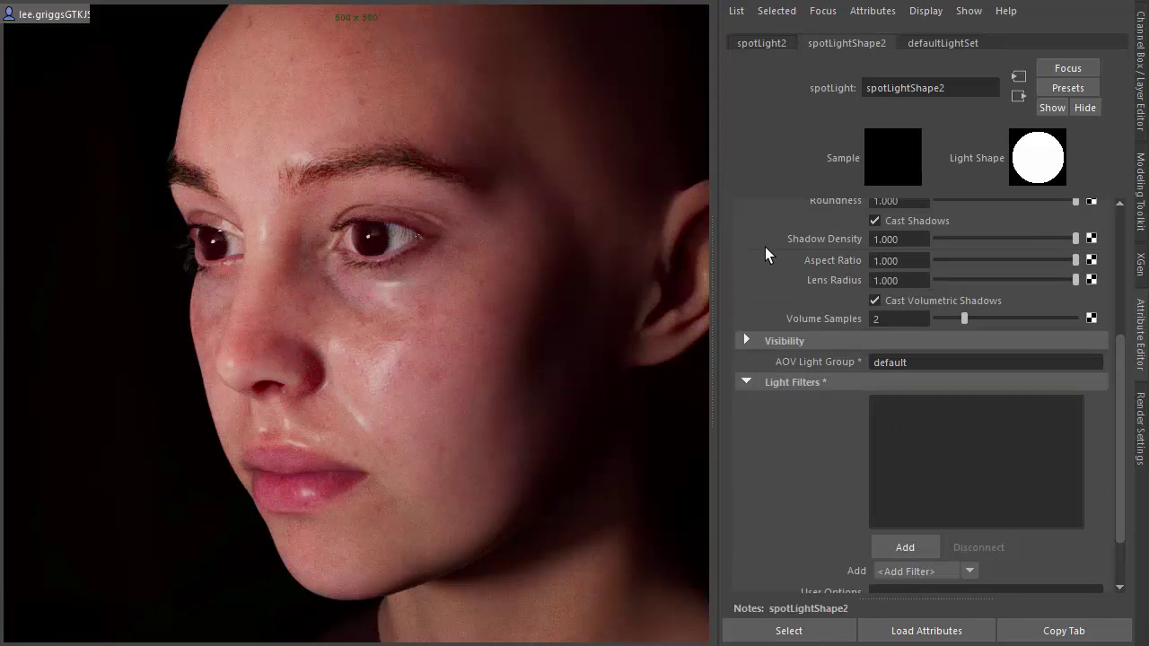
Step: Add a Gobo light filter (aiGobo4) to spotLight2 and show its settings
left_click(904, 547)
left_click(416, 243)
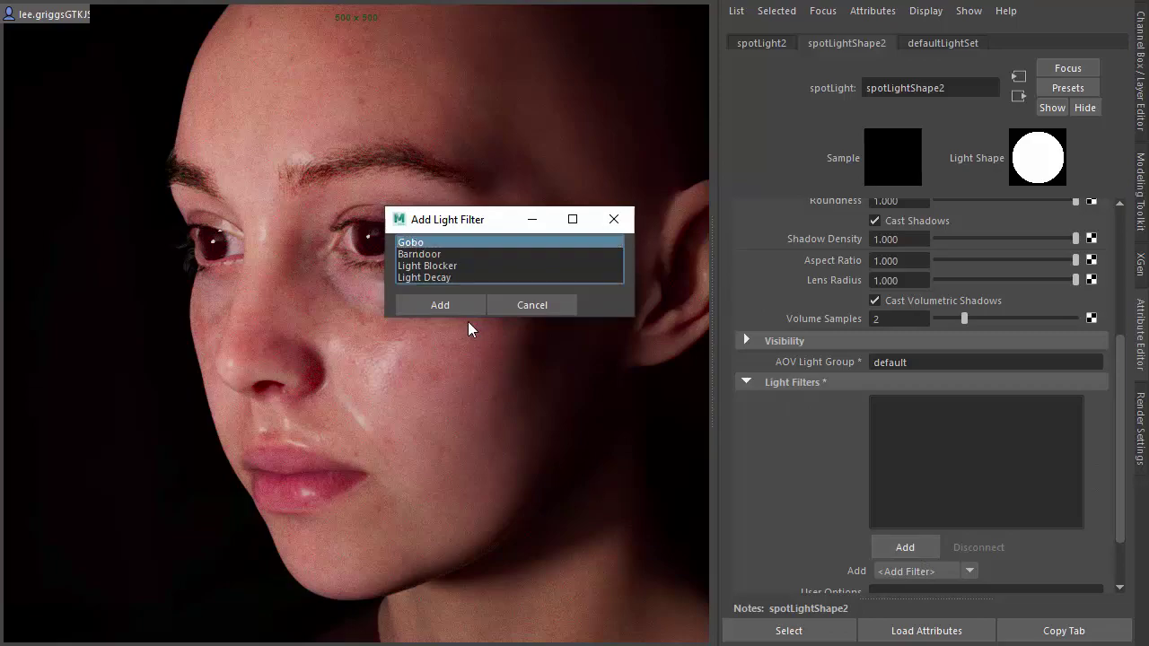
left_click(465, 310)
left_click(898, 403)
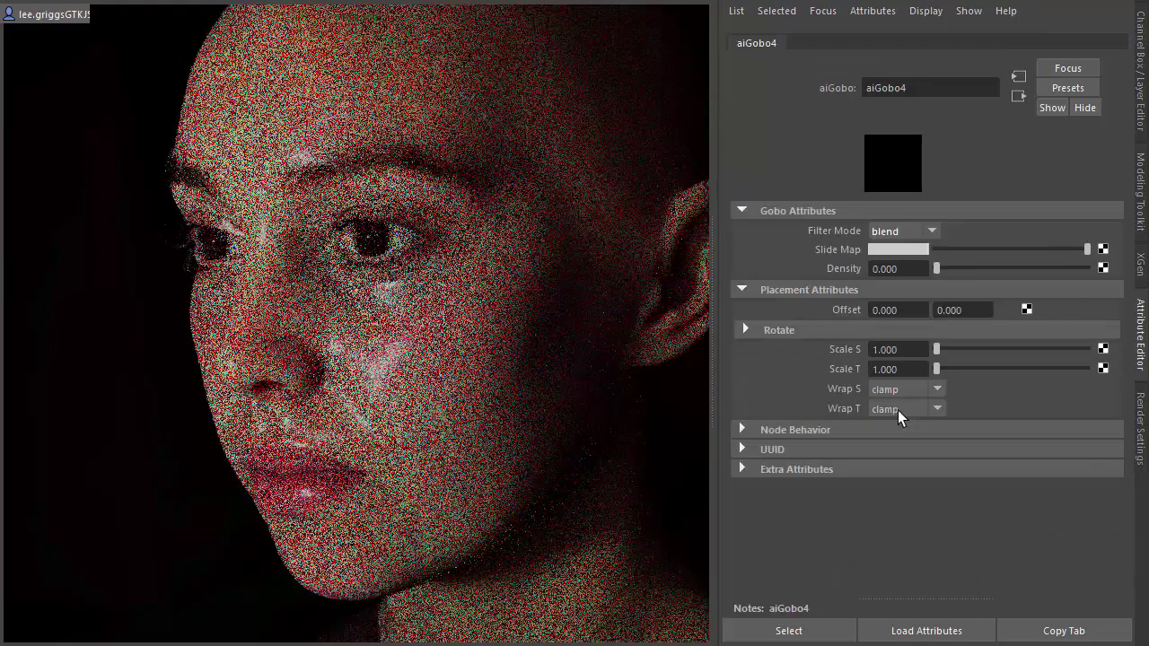
Step: Search 'ramp' and create an aiRampRgb node as aiGobo4's Slide Map
left_click(1100, 250)
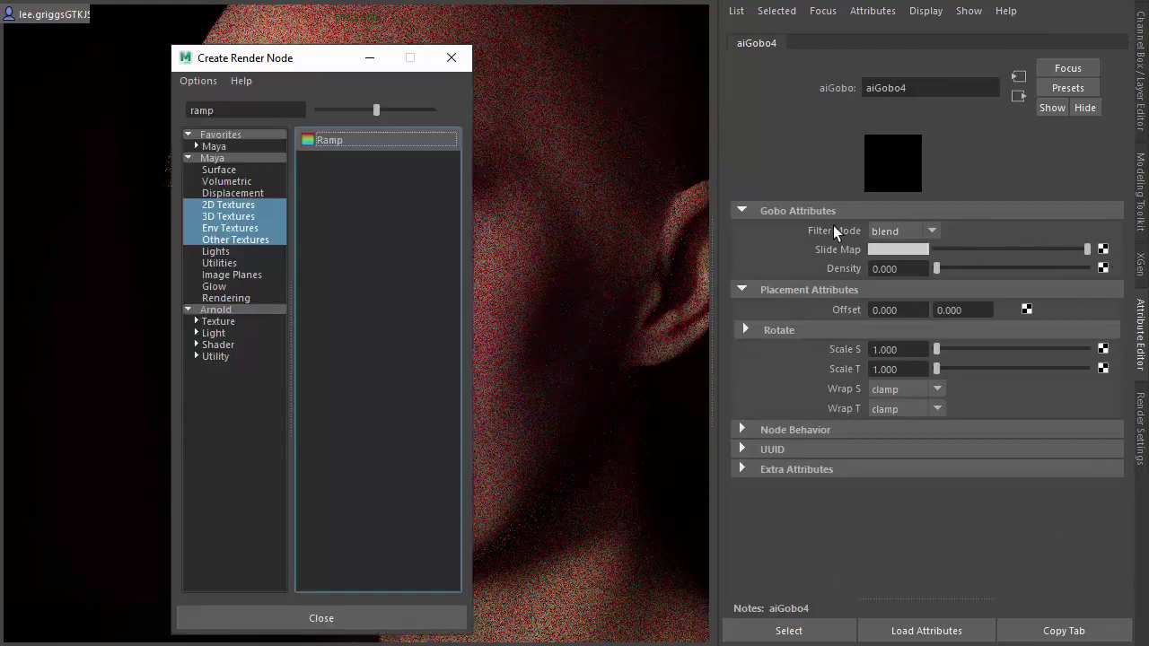
double_click(293, 111)
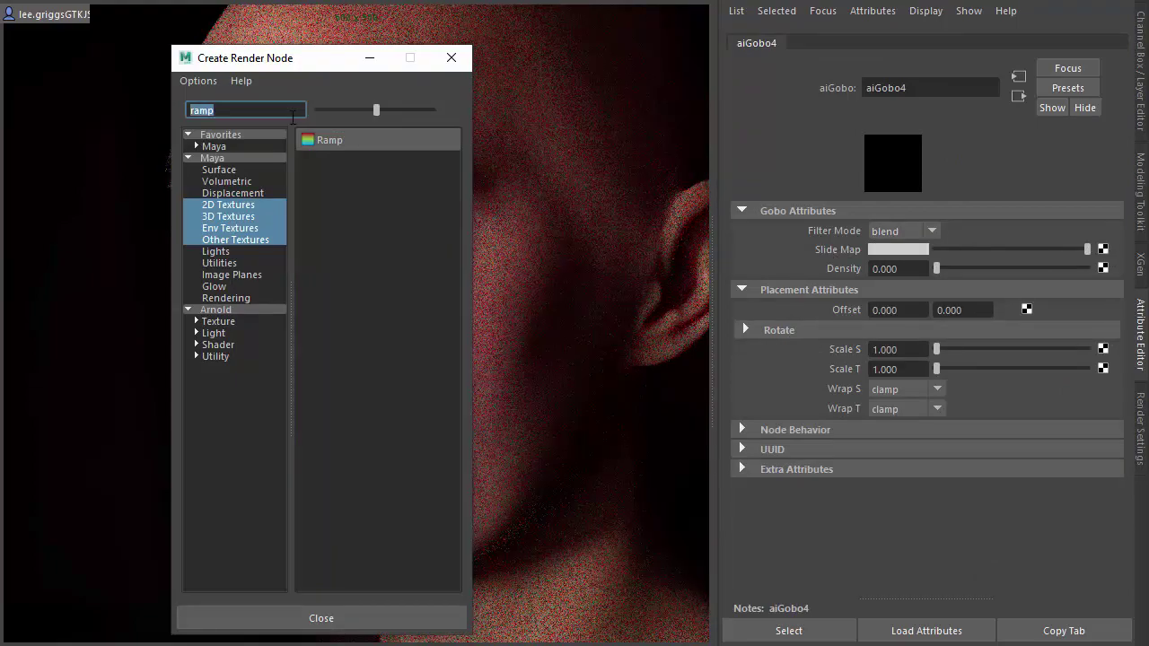
type("rame")
key("BackSpace")
type("p")
left_click(250, 308)
left_click(355, 164)
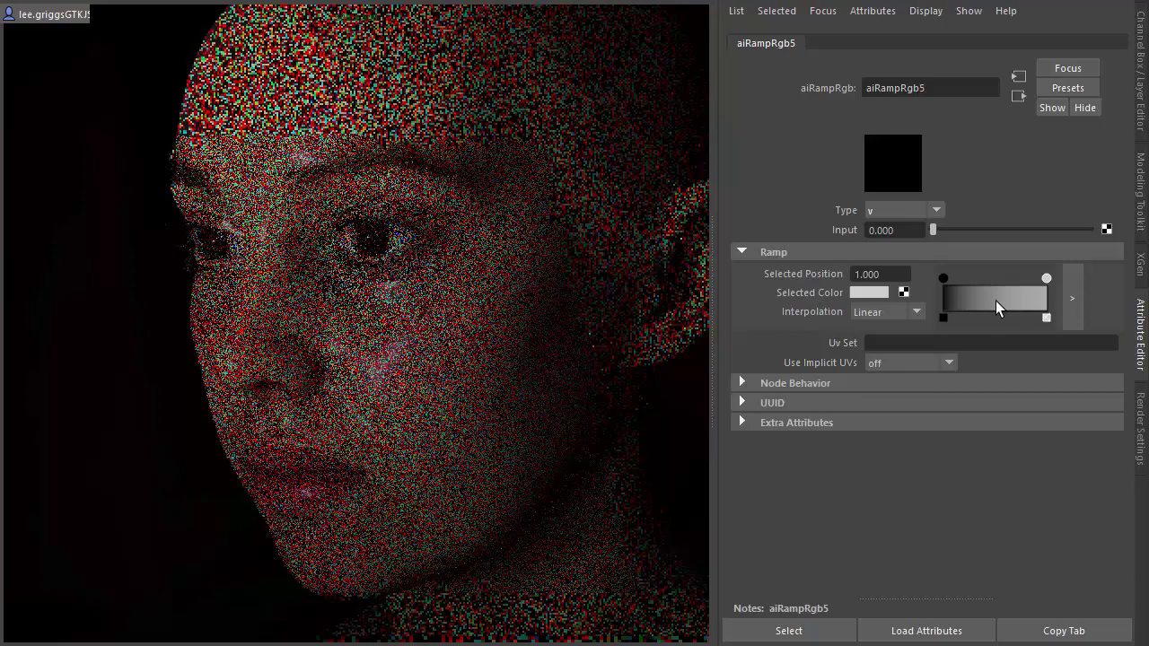
Step: In the large ramp editor, add colour points and make one red
left_click(998, 298)
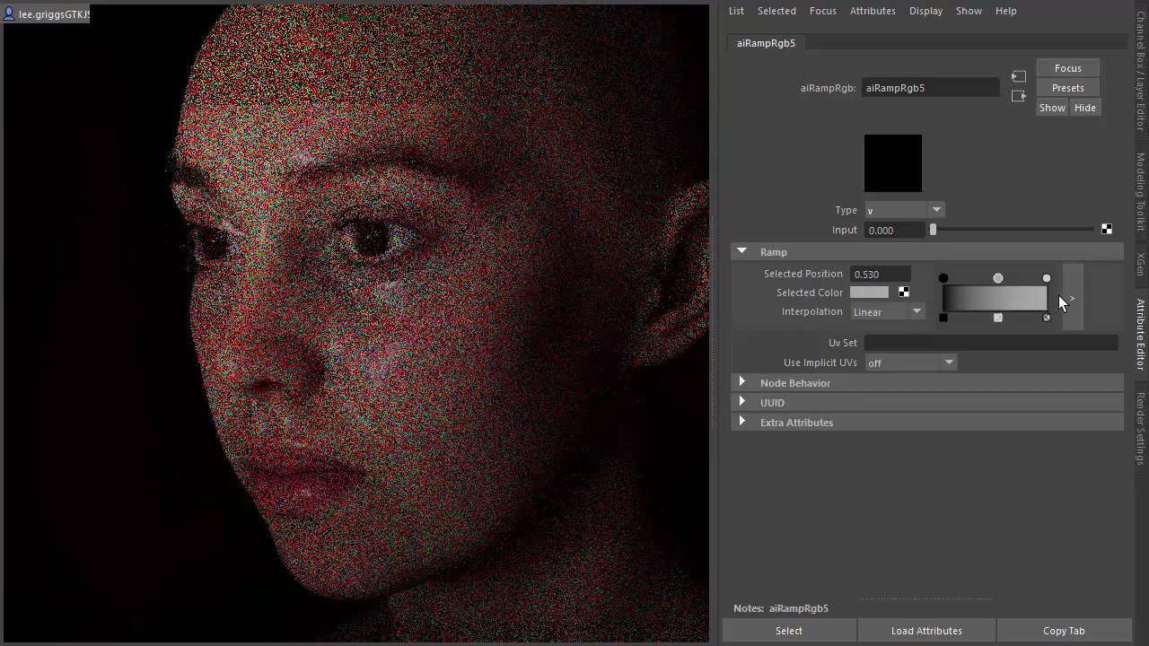
left_click(1072, 298)
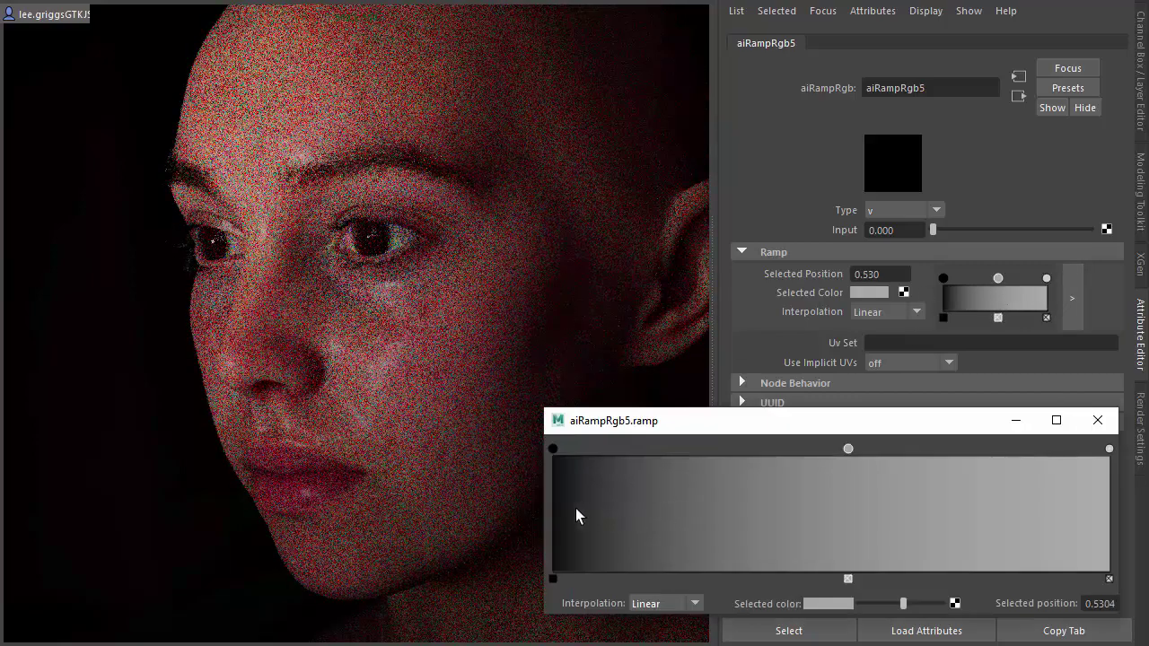
left_click_drag(557, 513, 995, 552)
left_click(716, 523)
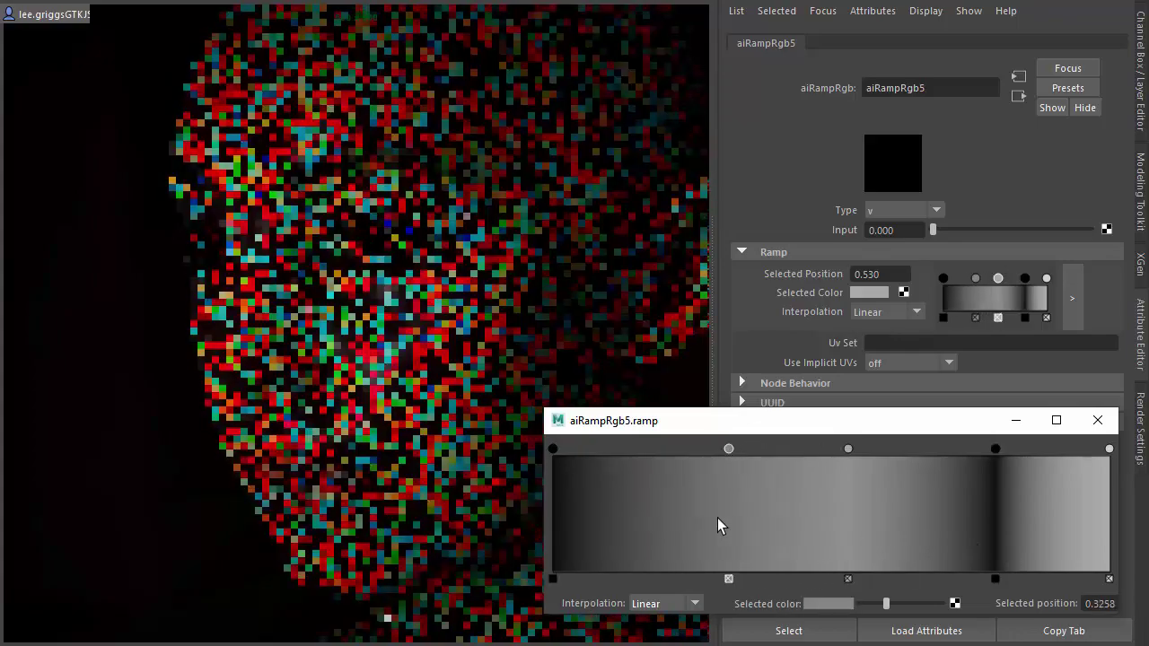
left_click(828, 603)
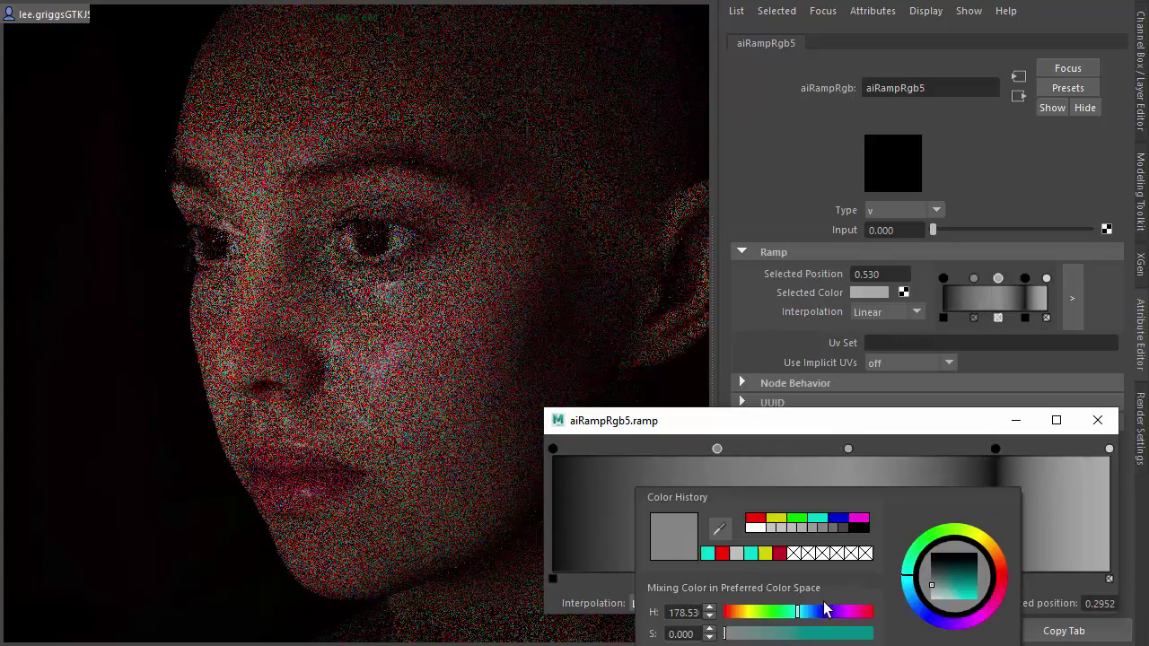
left_click(756, 518)
Step: Add two more ramp points coloured teal and yellow
left_click(906, 485)
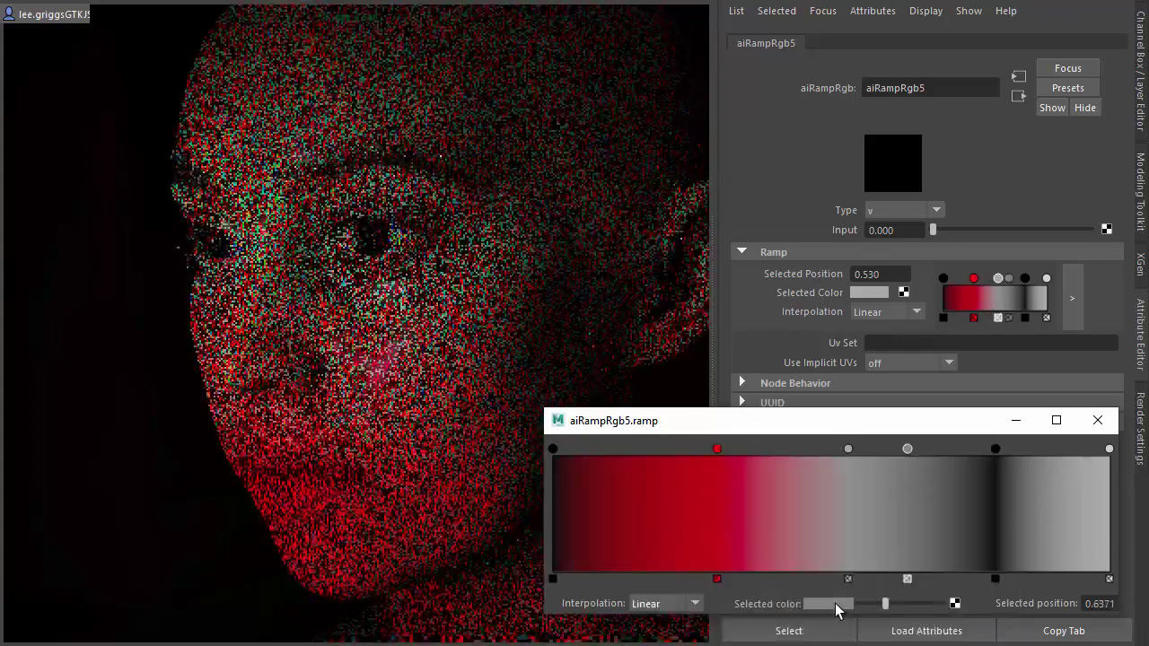
left_click(828, 603)
left_click(827, 524)
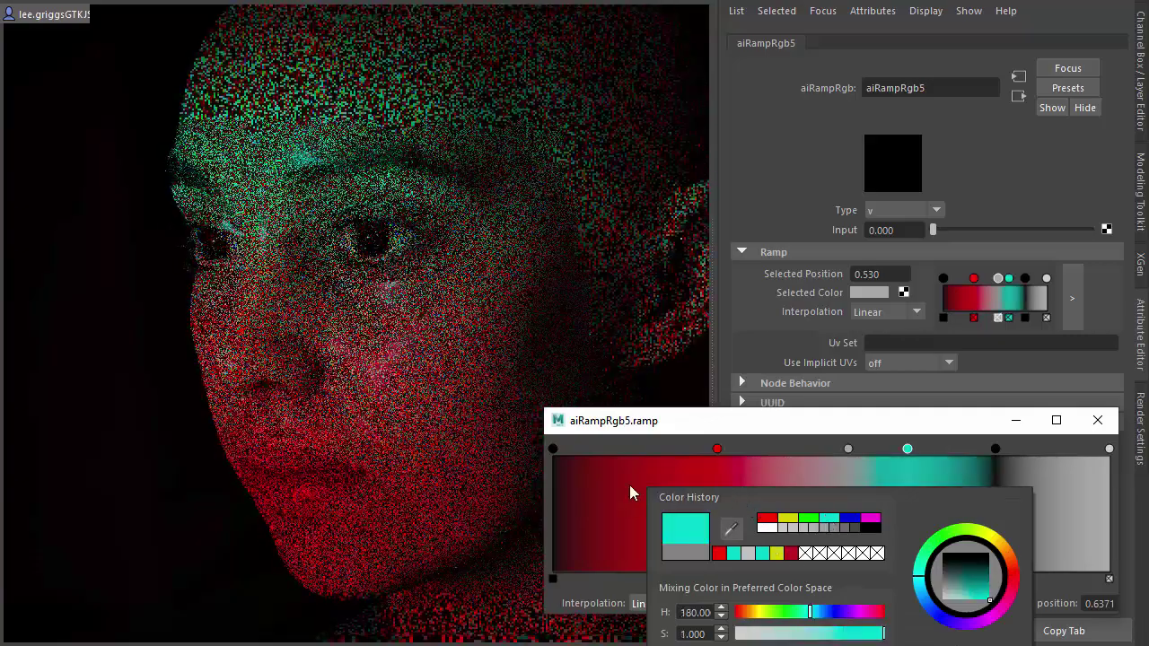
left_click(646, 480)
left_click(817, 603)
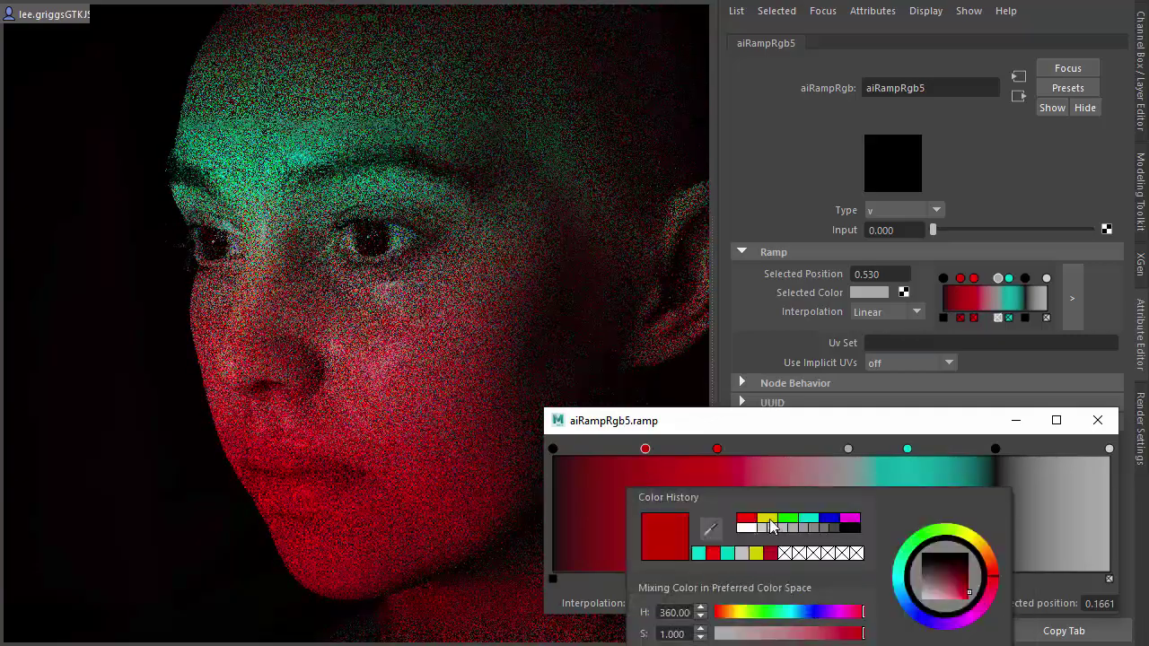
left_click(777, 518)
Step: Add dark and grey points to narrow the bands, plus an orange band right of centre
left_click(1031, 475)
left_click_drag(984, 508, 788, 524)
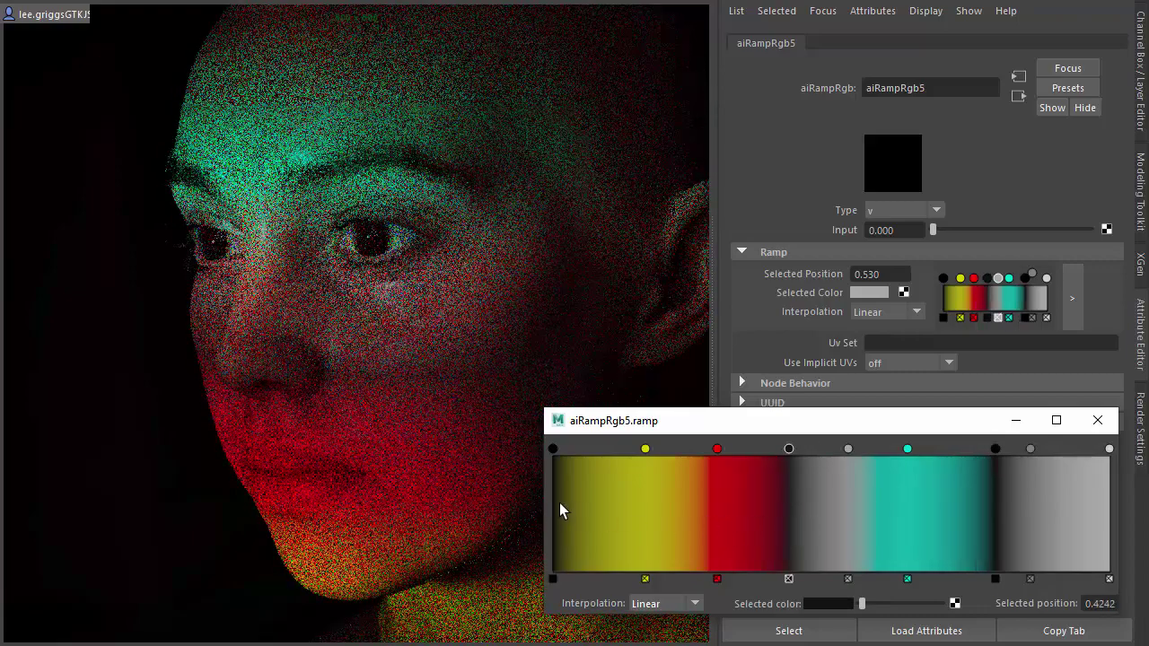
left_click_drag(559, 507, 630, 510)
left_click_drag(1033, 513, 914, 520)
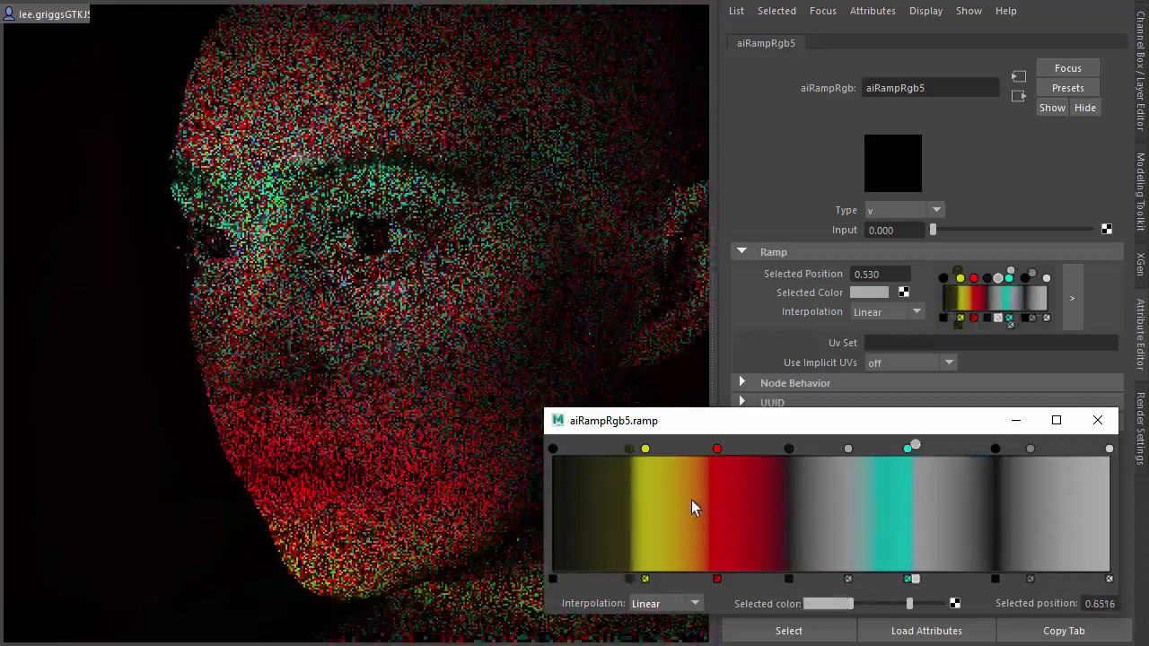
left_click_drag(691, 508, 835, 519)
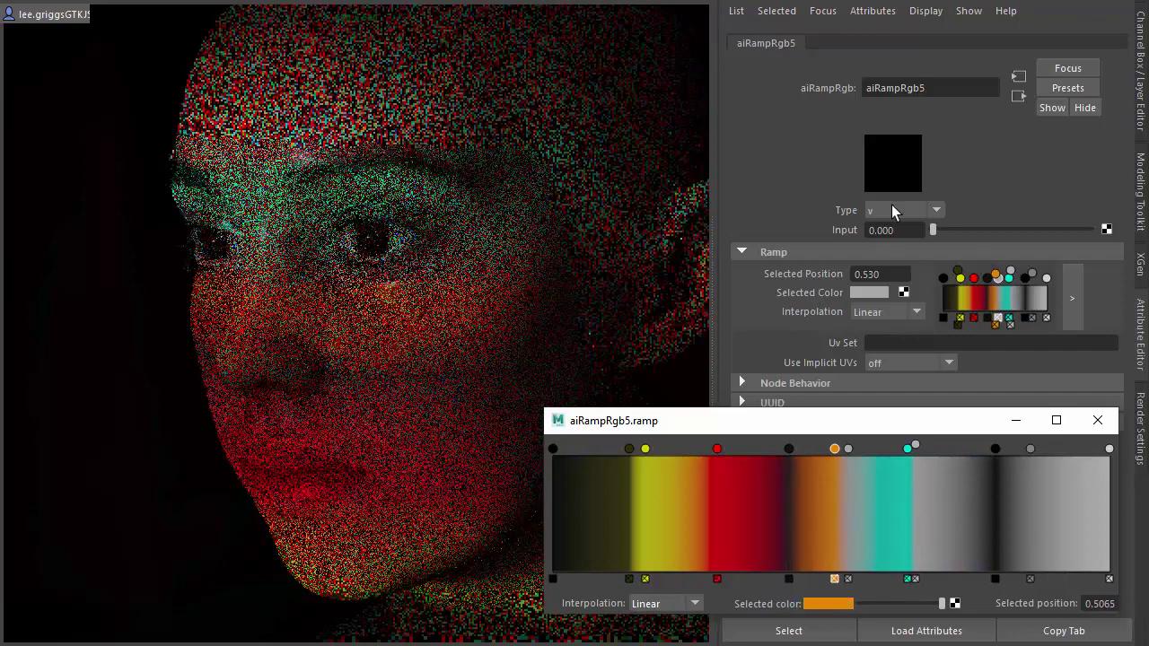
left_click(893, 210)
Step: Set the ramp type to u, close the ramp editor and return to aiGobo4
left_click(889, 257)
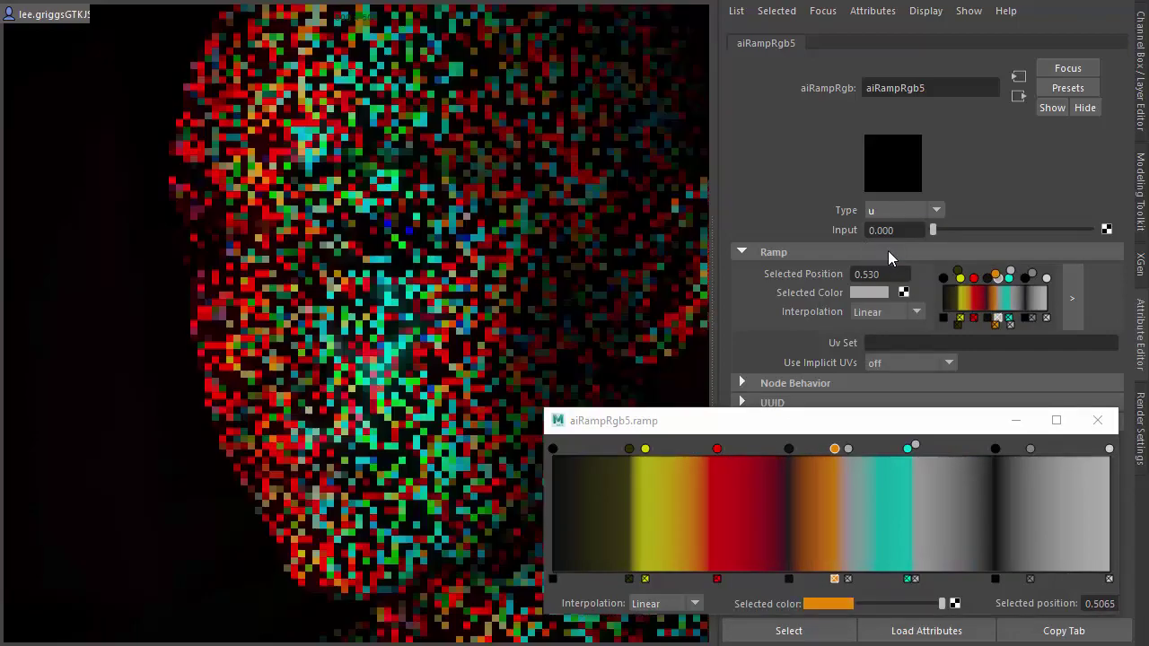
left_click(1097, 420)
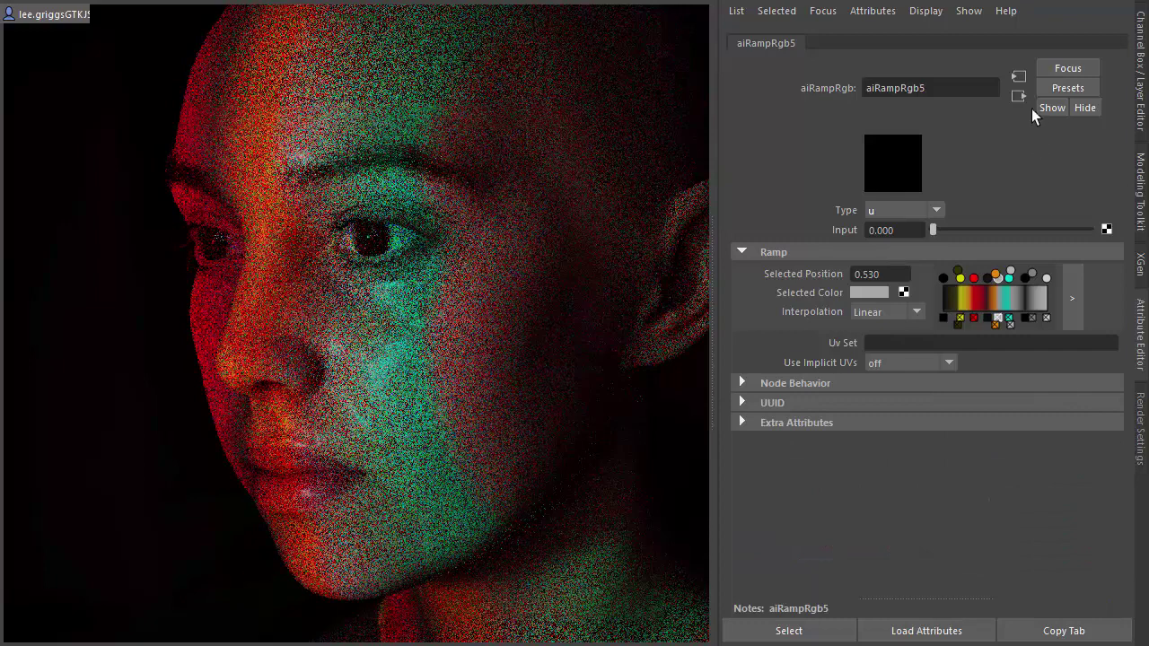
left_click(1019, 96)
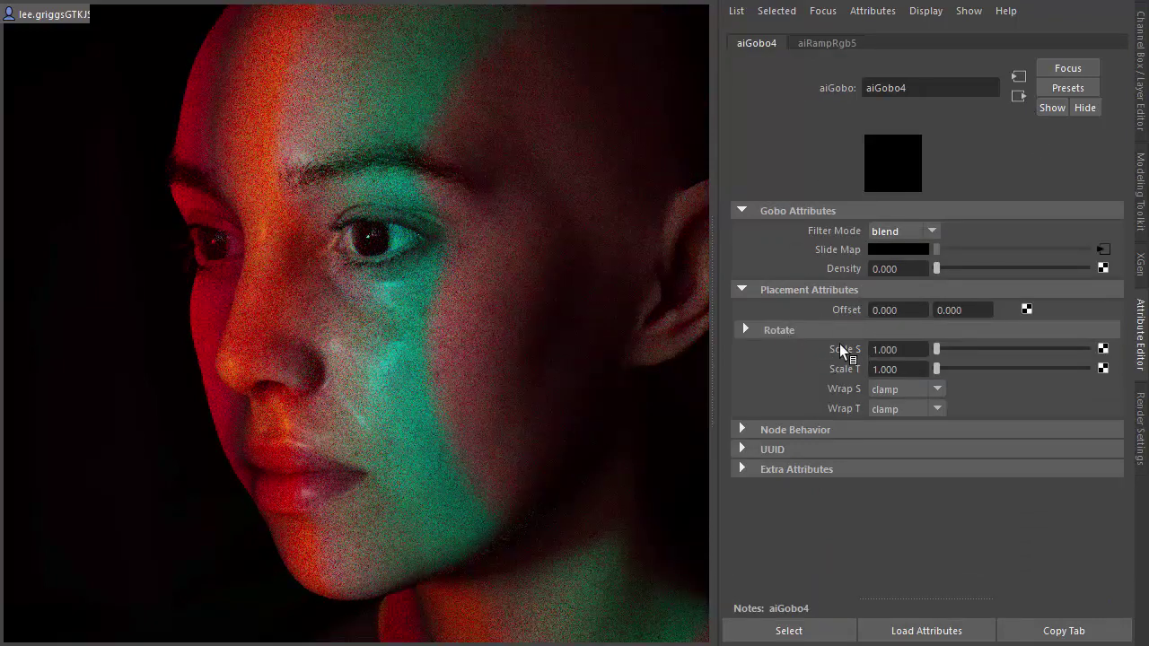
Step: Set aiGobo4 Scale S to 4.000 and Offset U to 0.370
left_click(909, 348)
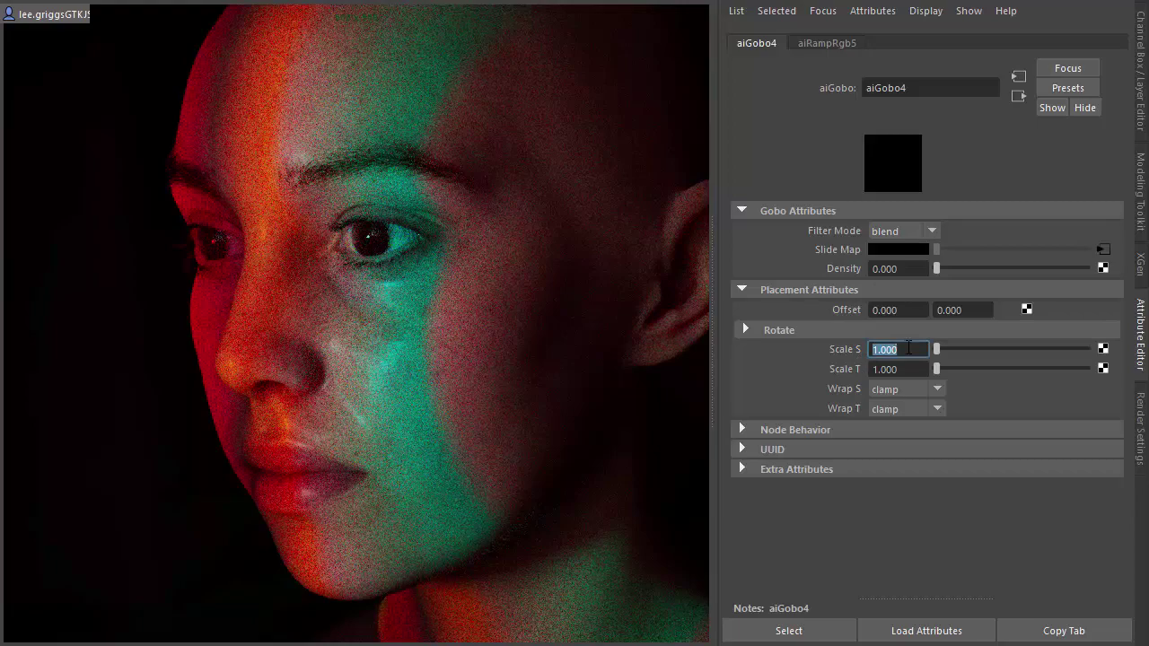
type("2")
key("Return")
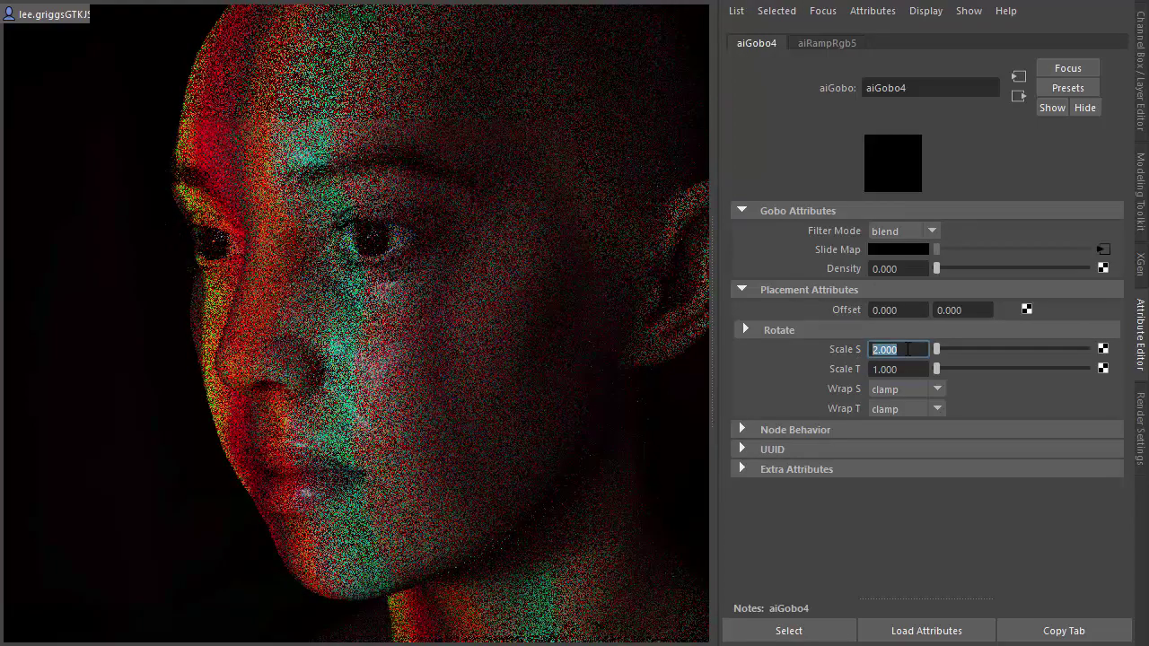
type("4")
key("Tab")
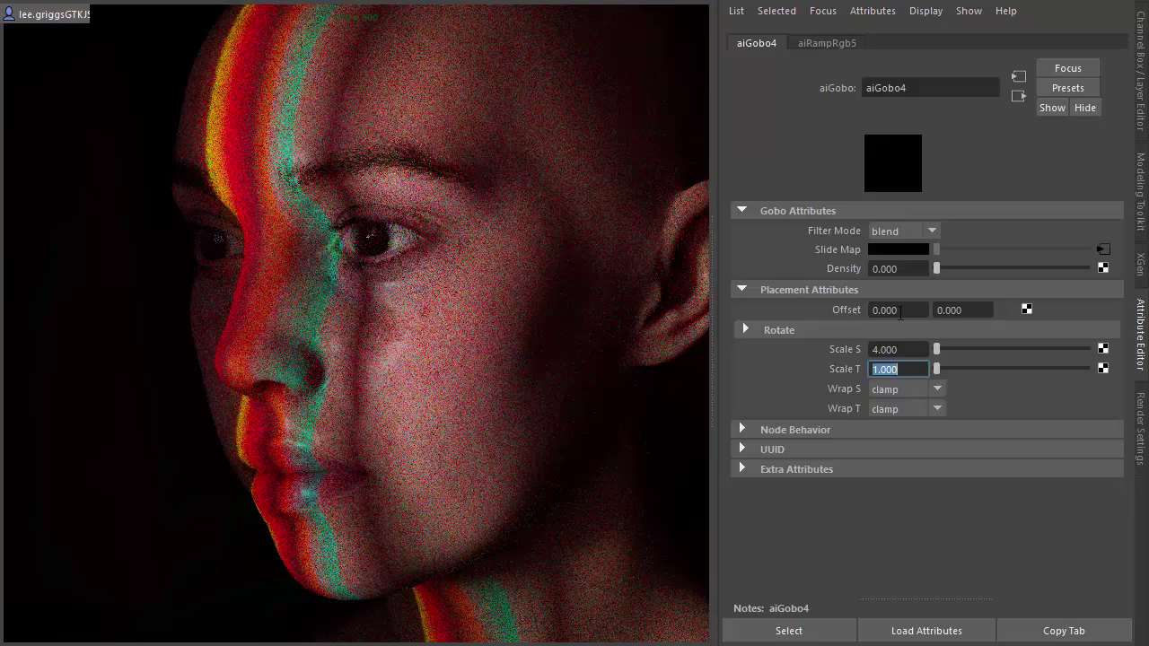
left_click_drag(901, 307, 922, 332, "ctrl")
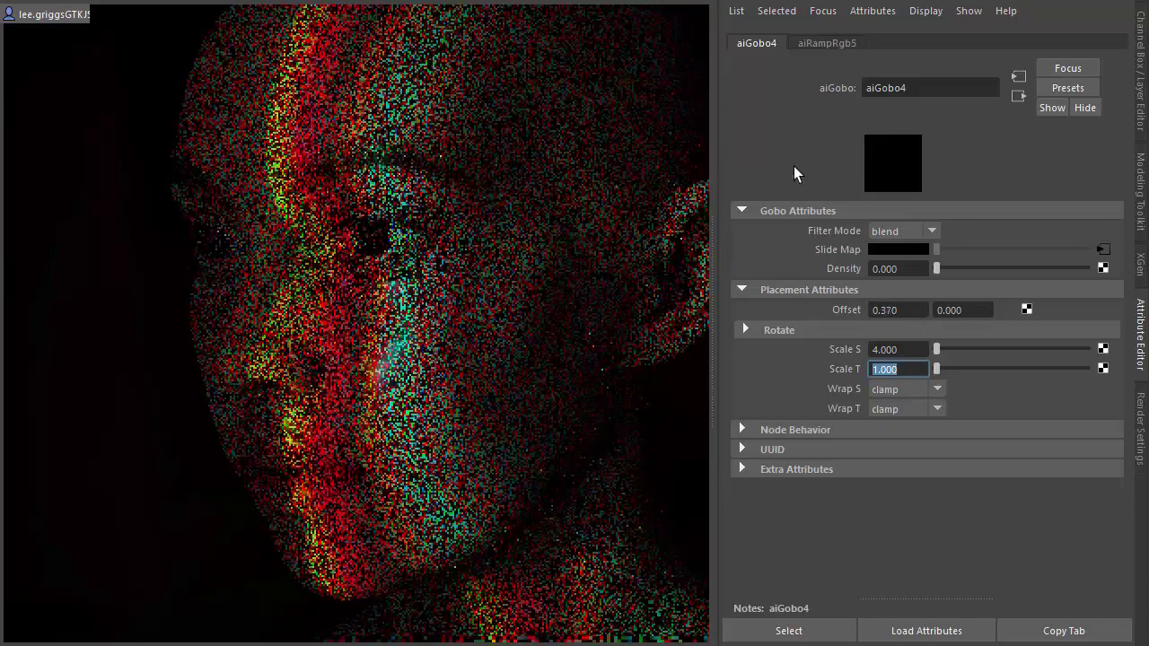